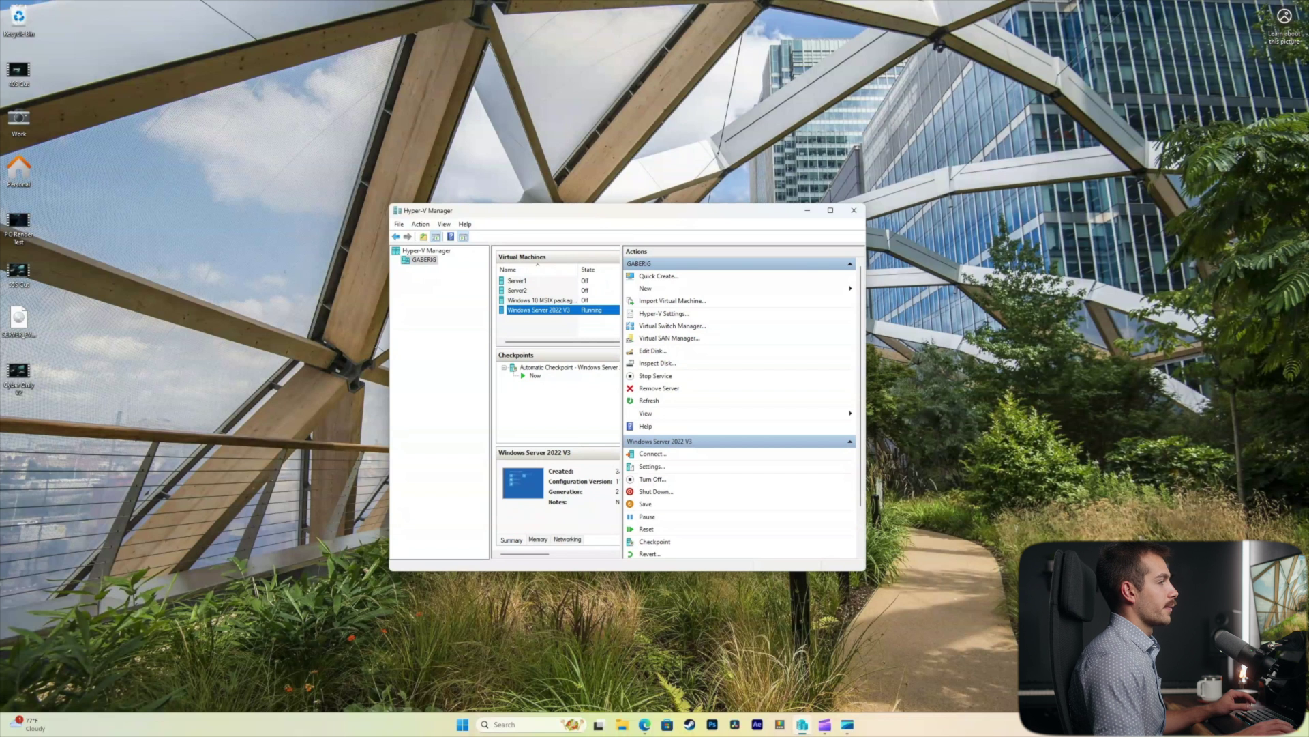
# Step: Turn off the Windows Server 2022 V3 virtual machine
pyautogui.rightClick(555, 307)
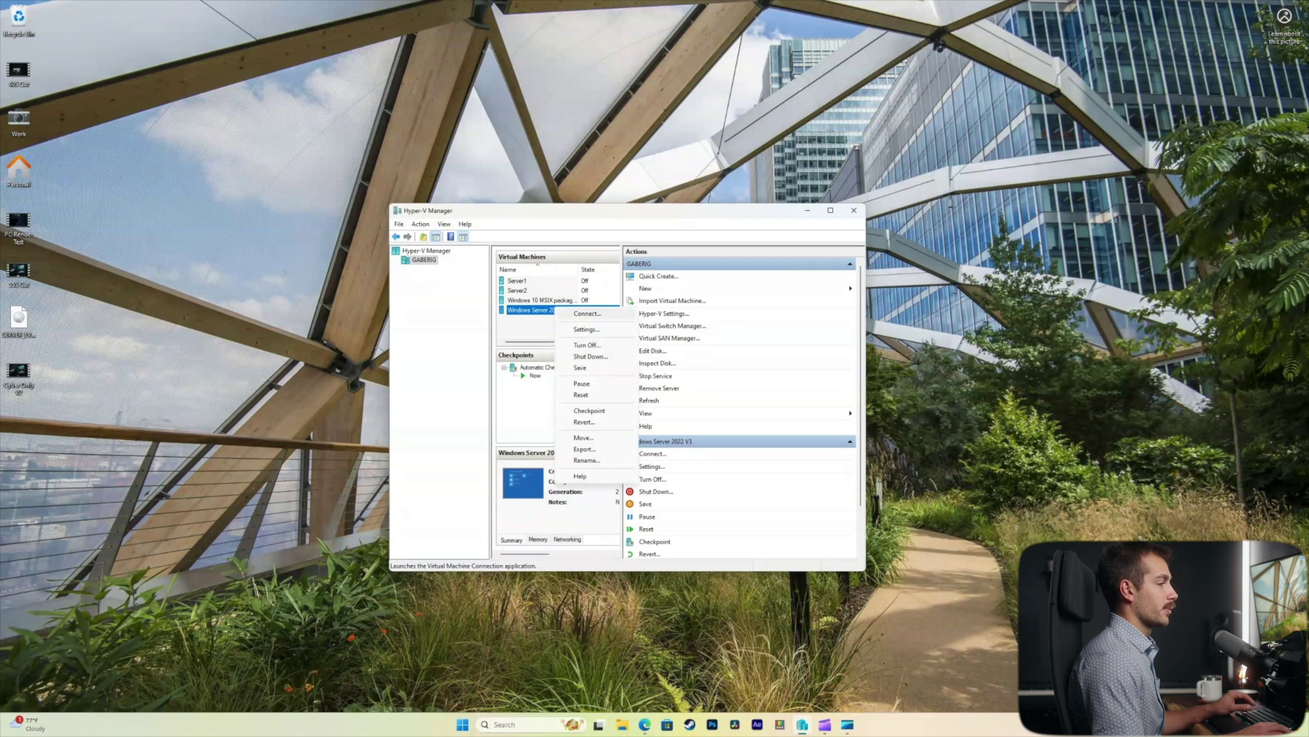
pyautogui.click(594, 344)
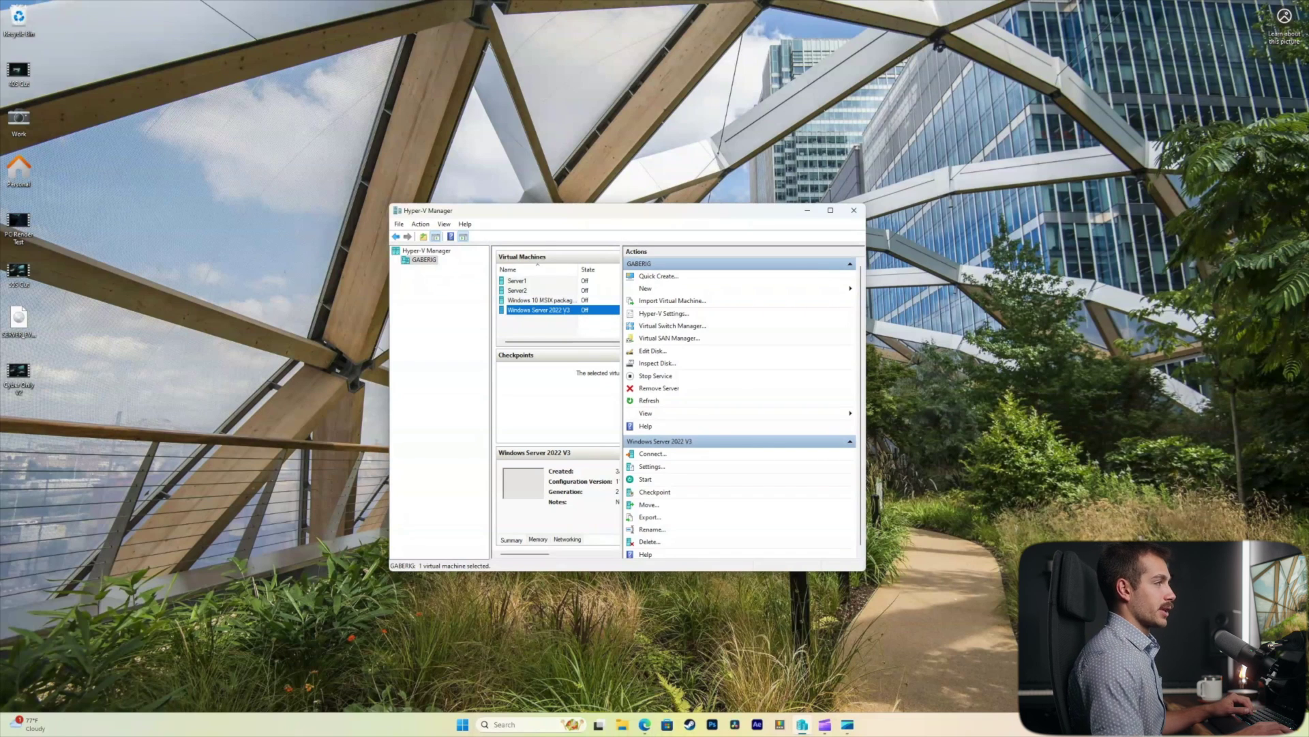
pyautogui.moveTo(614, 210); pyautogui.dragTo(605, 203)
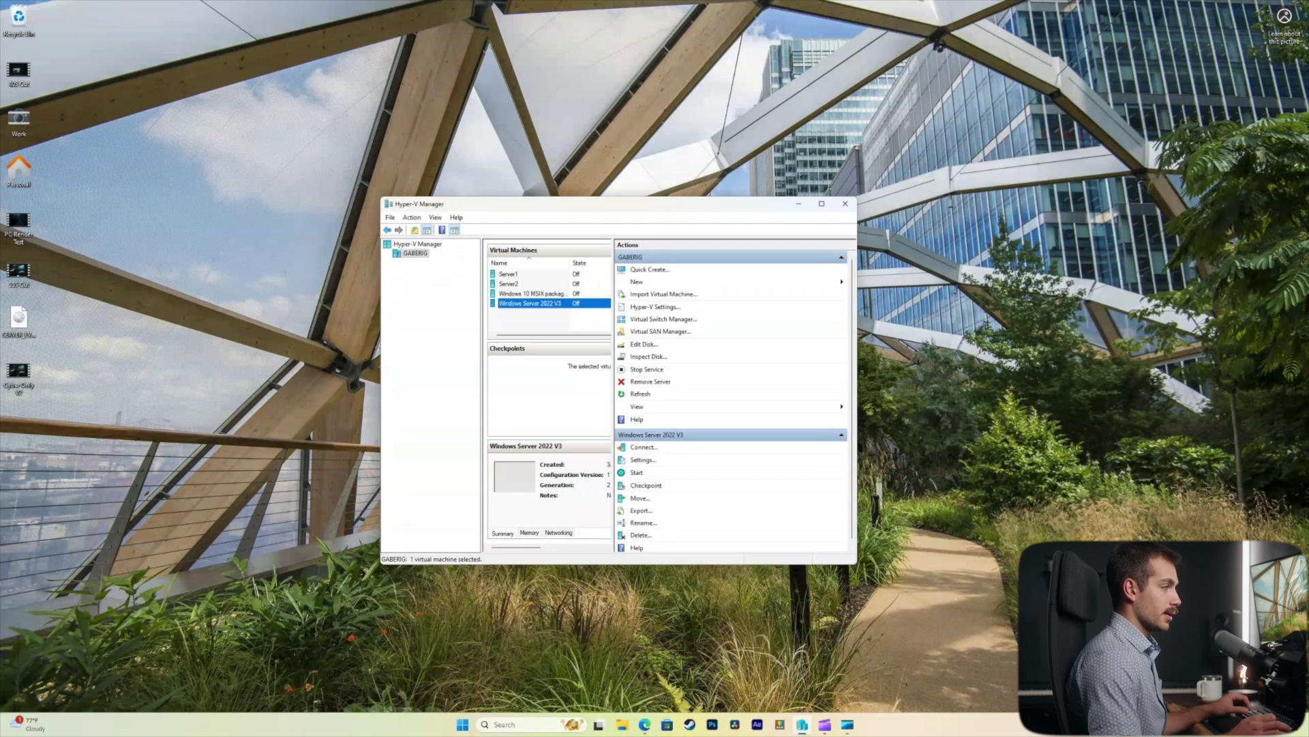
pyautogui.moveTo(539, 204); pyautogui.dragTo(529, 193)
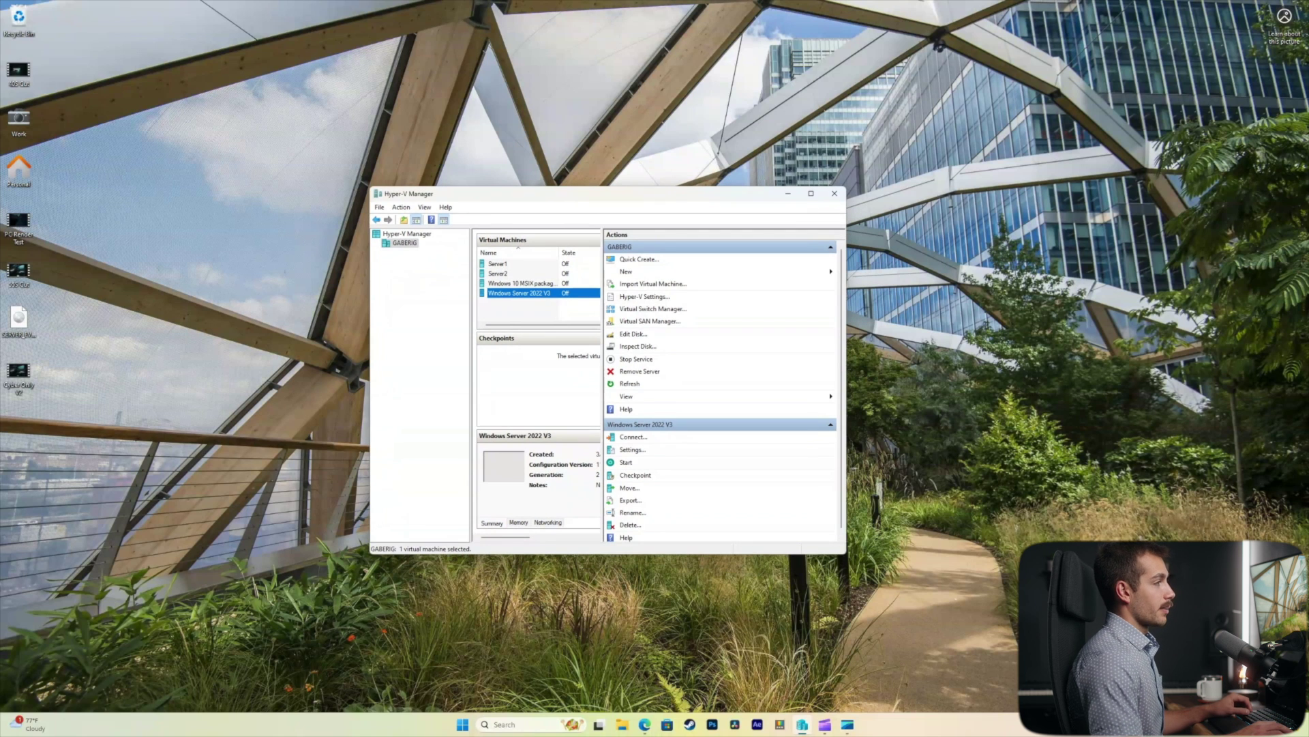
# Step: Review the DVD drive image, firmware boot order and Secure Boot settings of the Windows Server 2022 V3 virtual machine
pyautogui.click(631, 450)
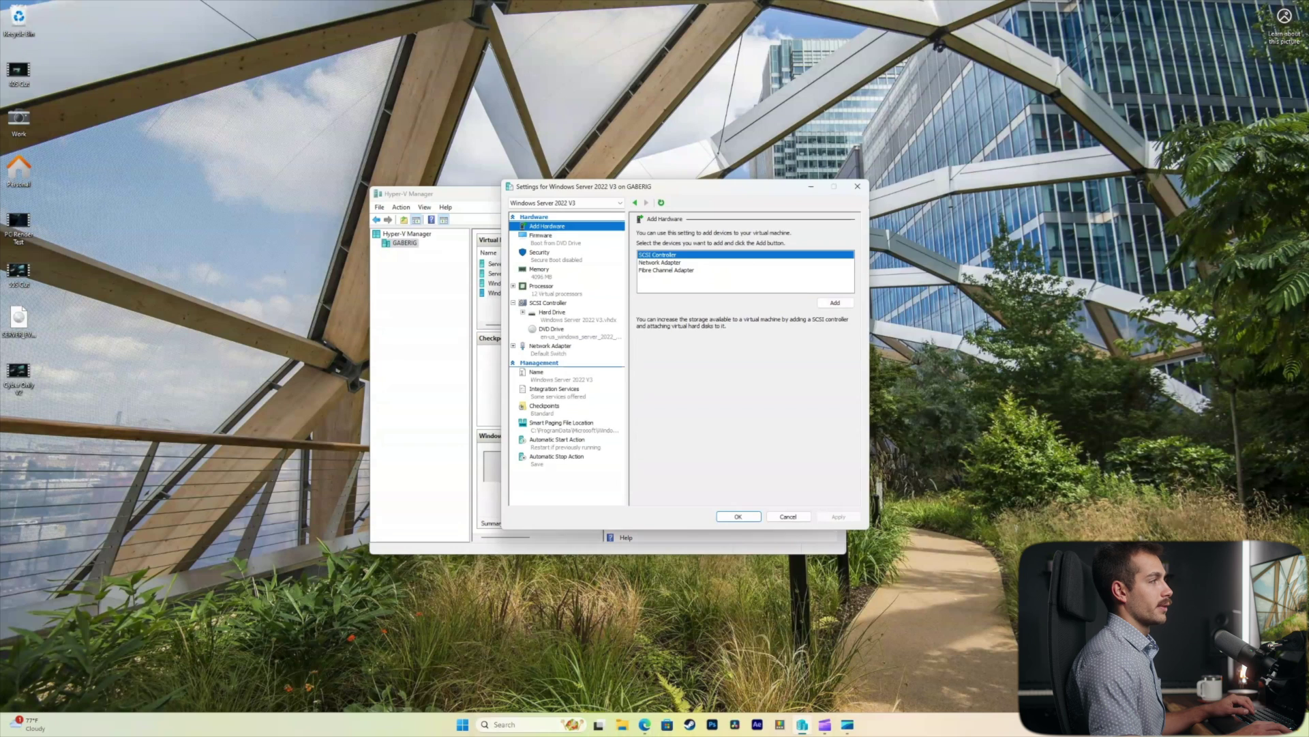
pyautogui.moveTo(680, 192); pyautogui.dragTo(738, 193)
pyautogui.click(623, 333)
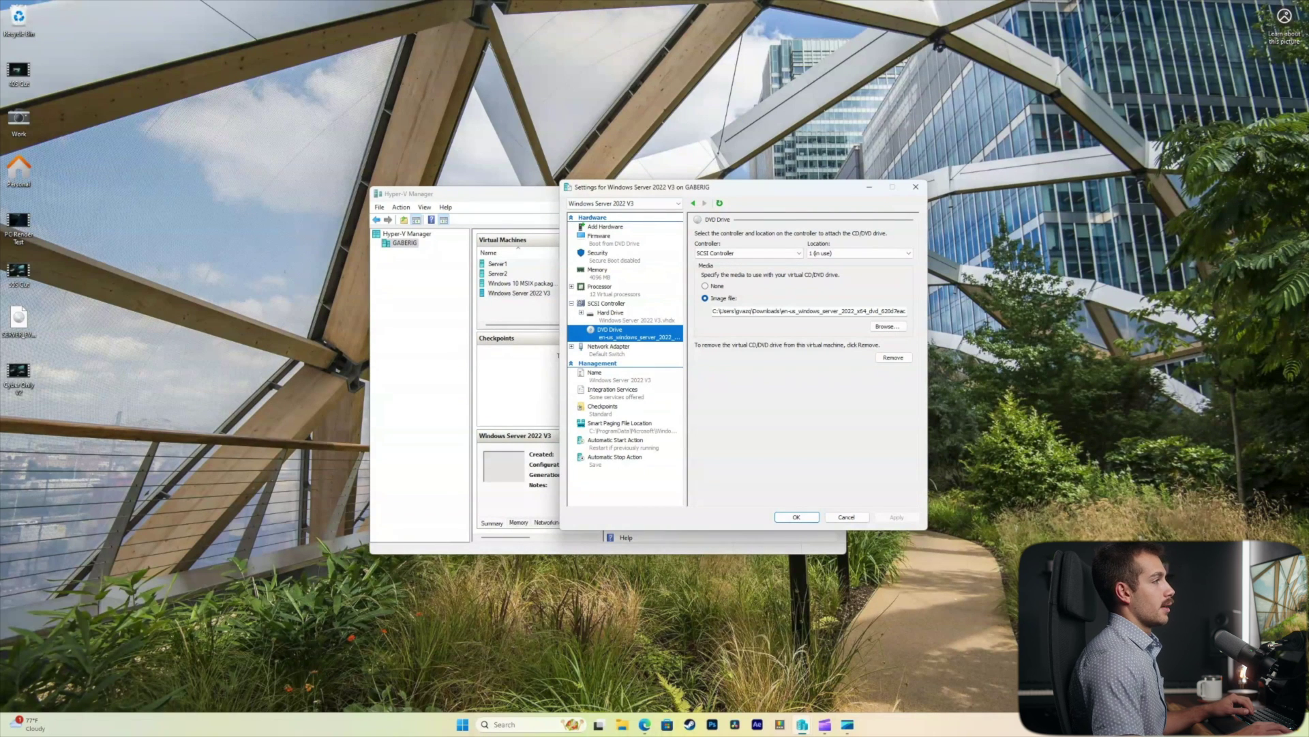
pyautogui.click(614, 238)
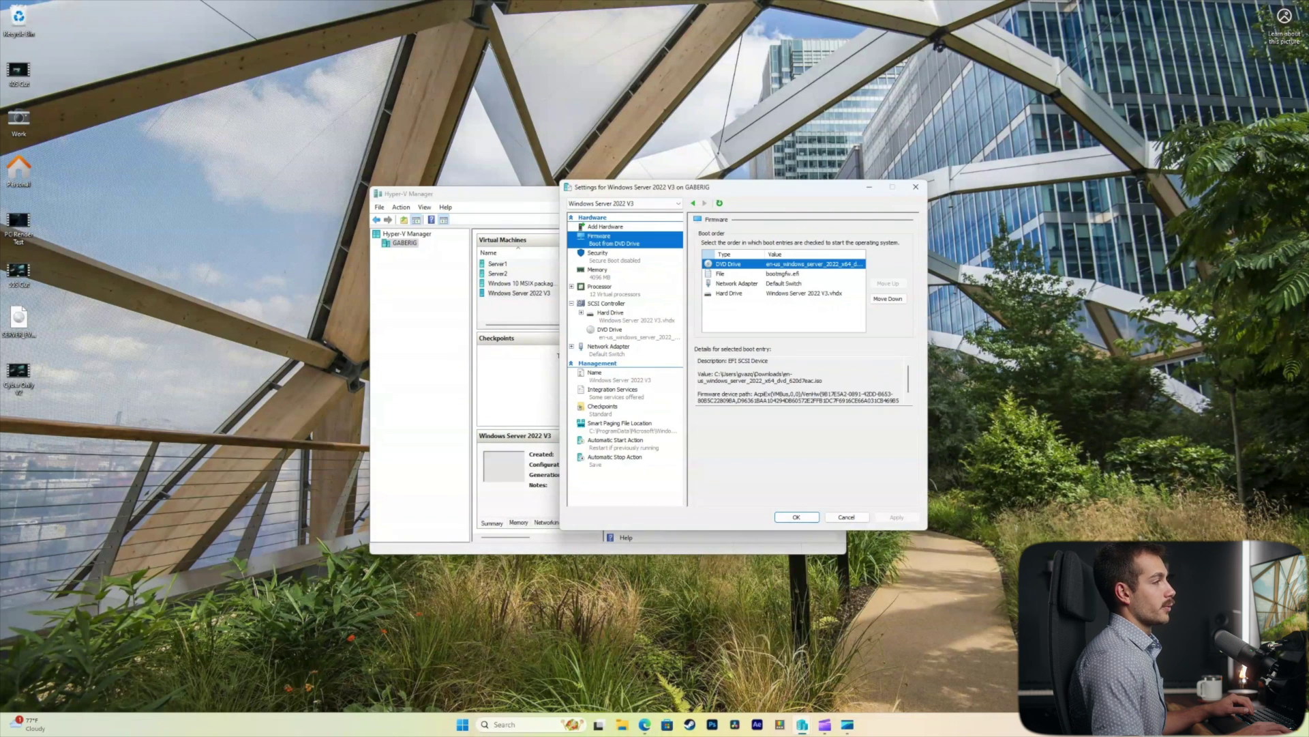
pyautogui.click(614, 256)
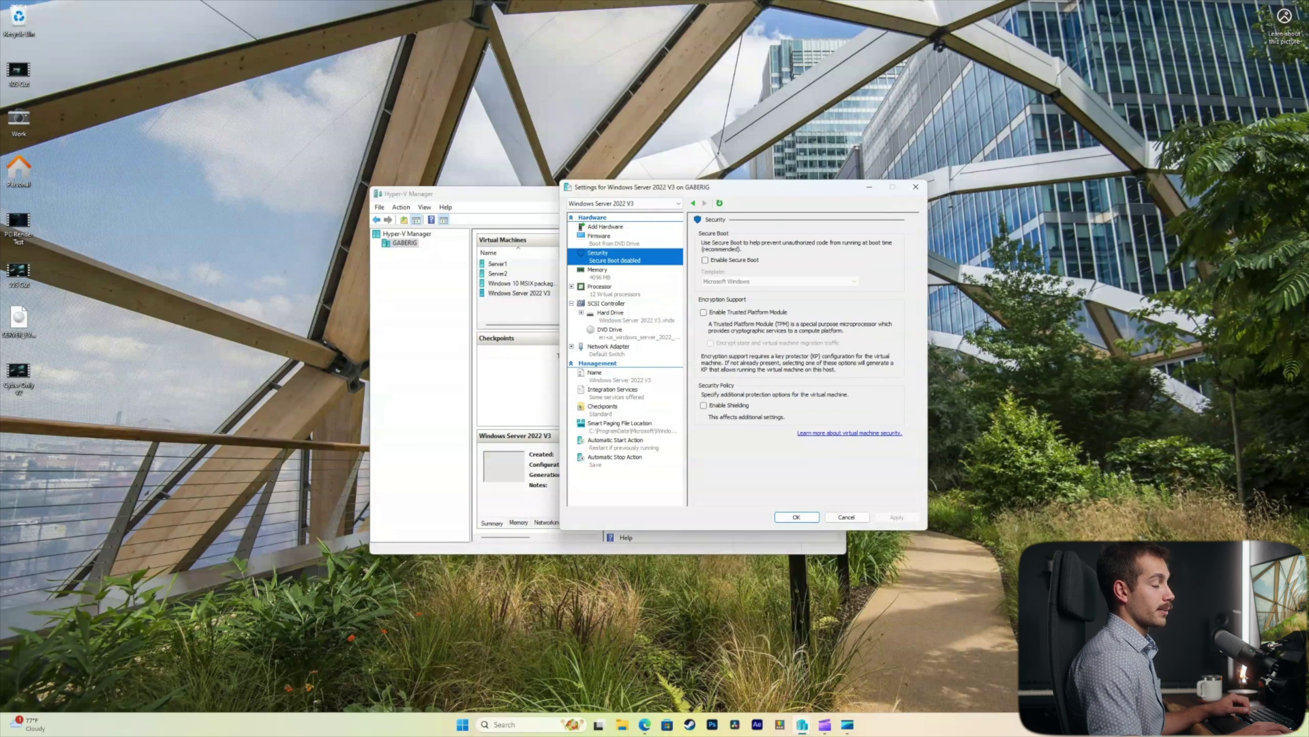
pyautogui.click(916, 186)
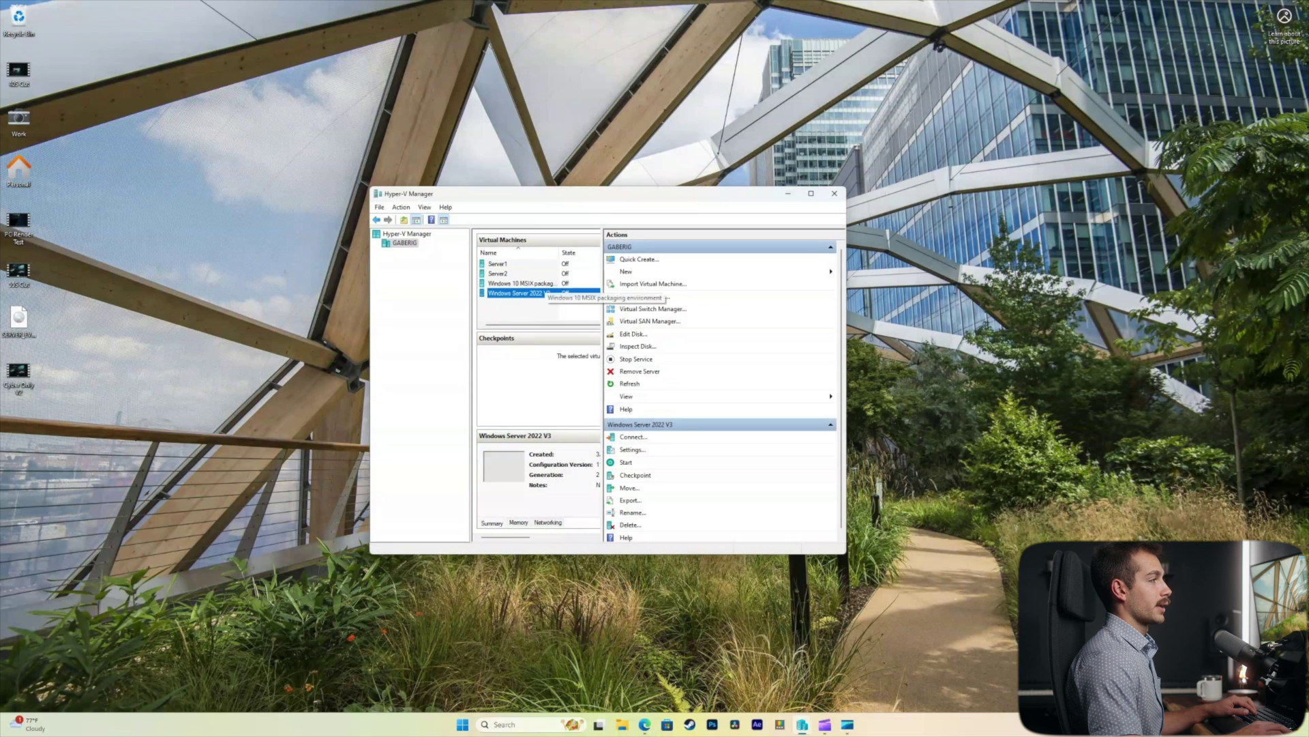
# Step: Connect to the Windows Server 2022 V3 virtual machine, start it from the installation DVD and show it full screen
pyautogui.doubleClick(520, 293)
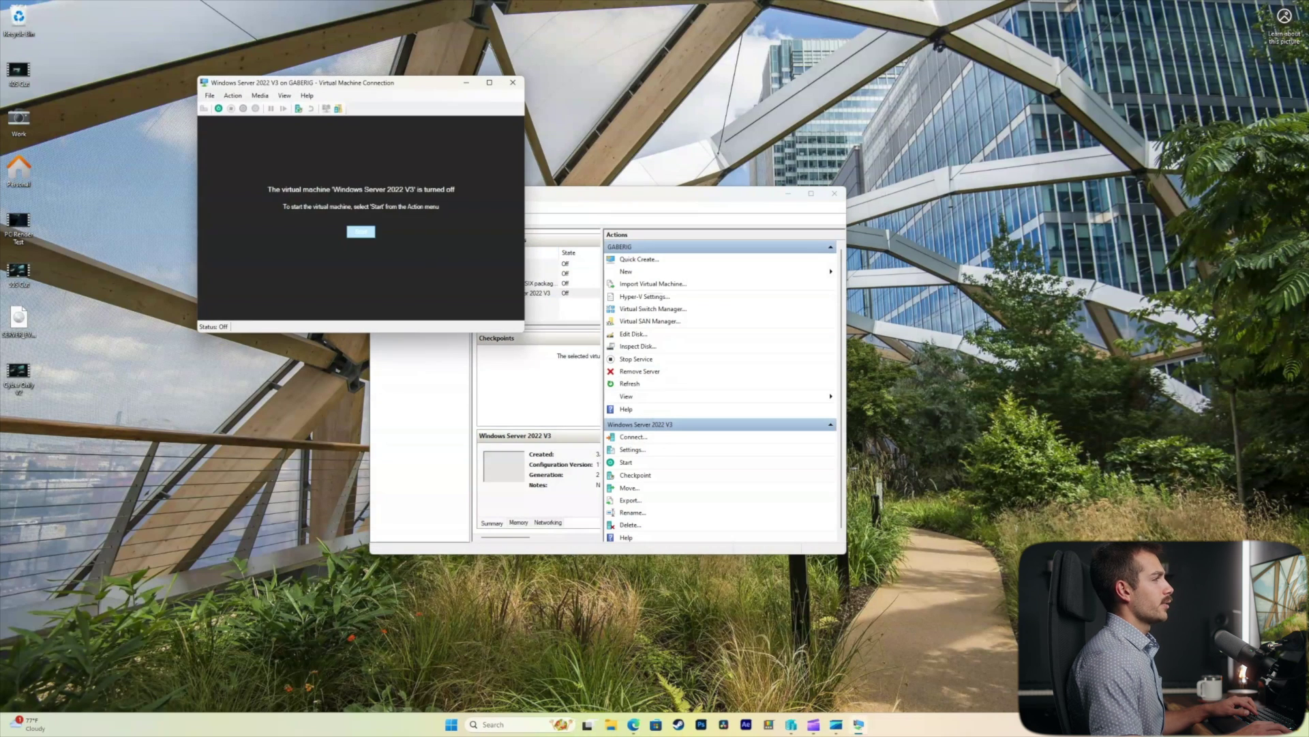
pyautogui.click(361, 231)
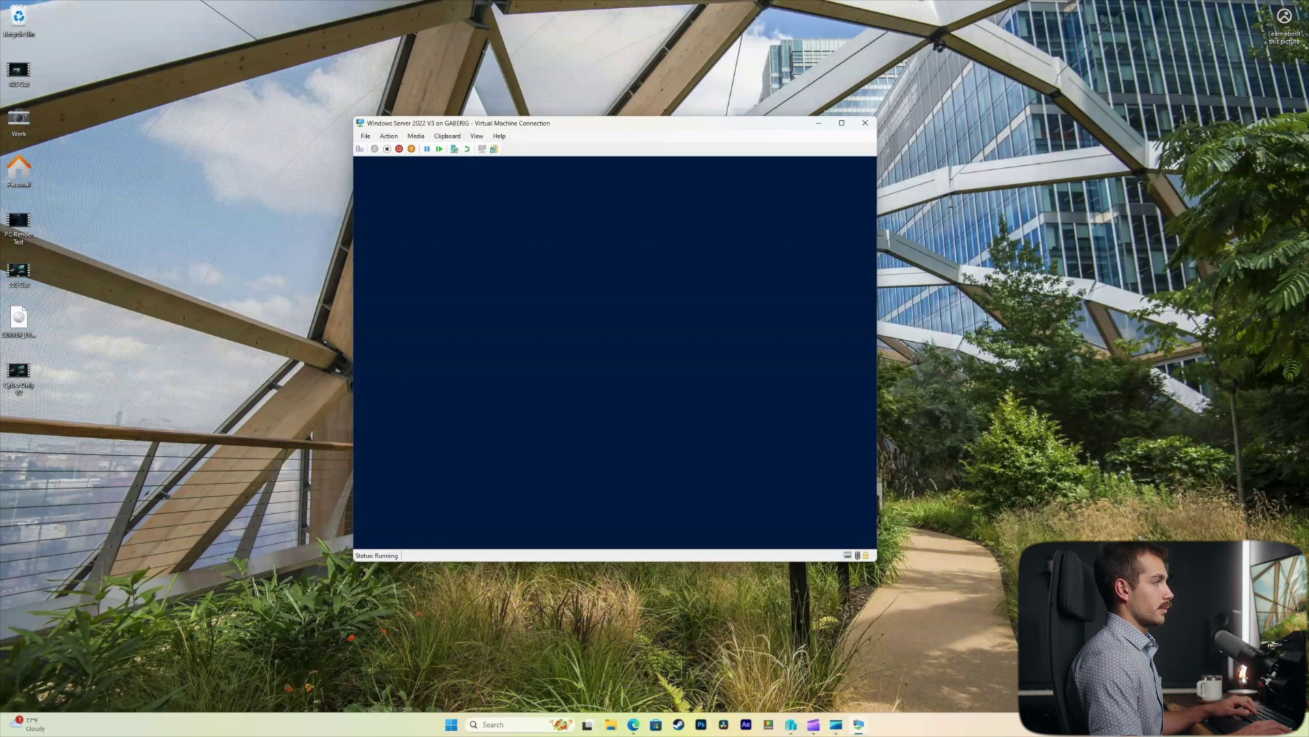
pyautogui.click(842, 123)
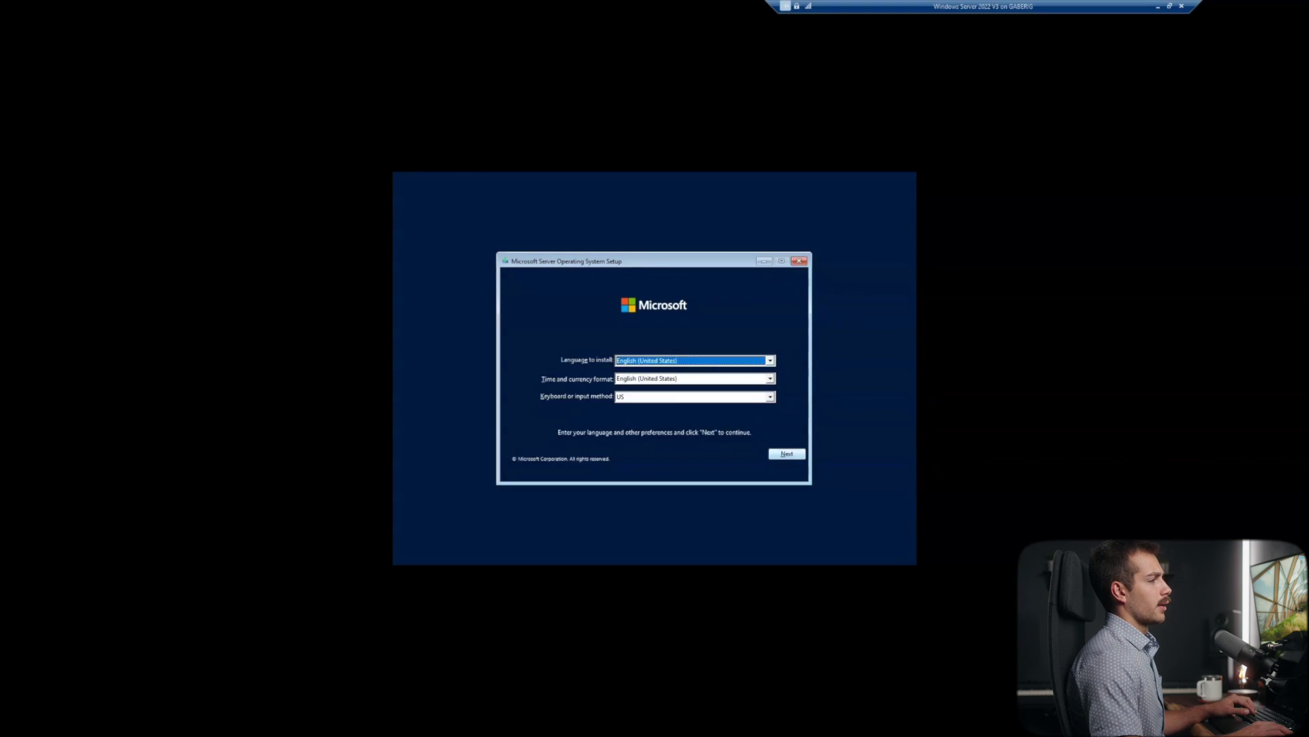
# Step: Accept the setup language defaults and open Command Prompt through the Repair your computer troubleshooting options
pyautogui.click(786, 453)
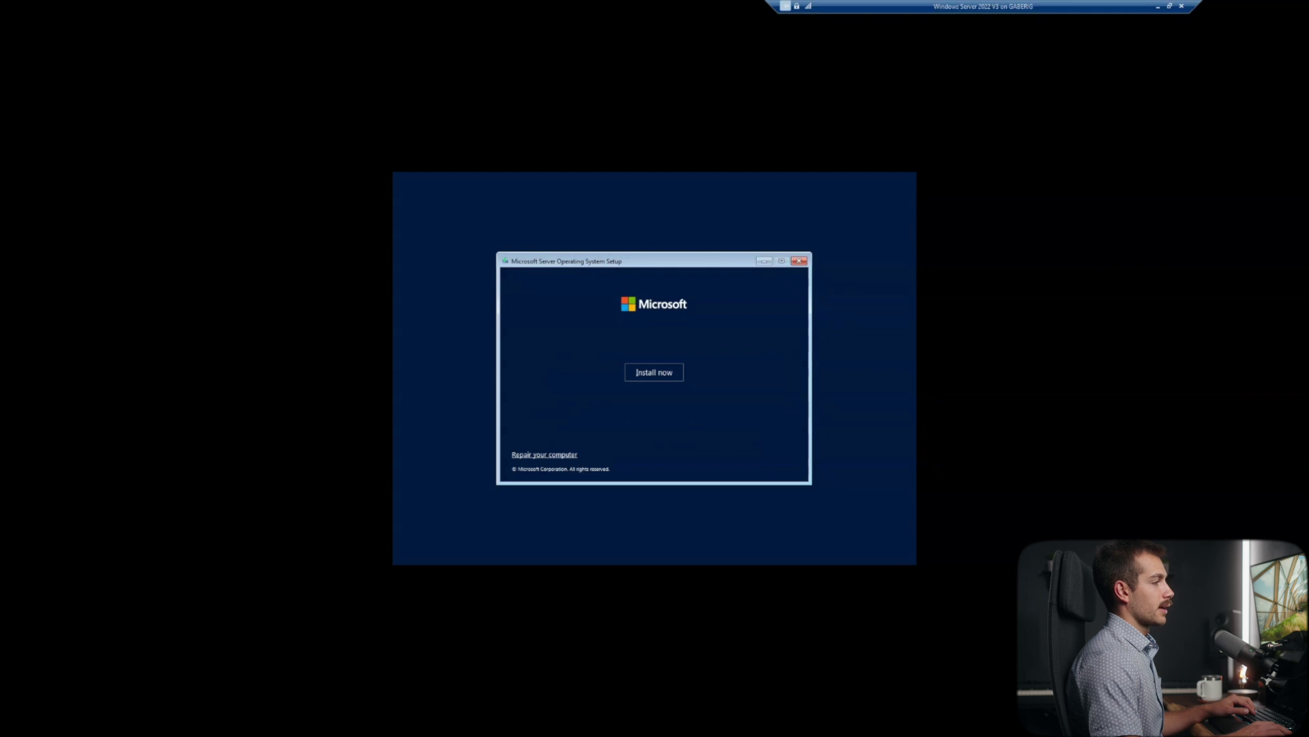
pyautogui.click(544, 454)
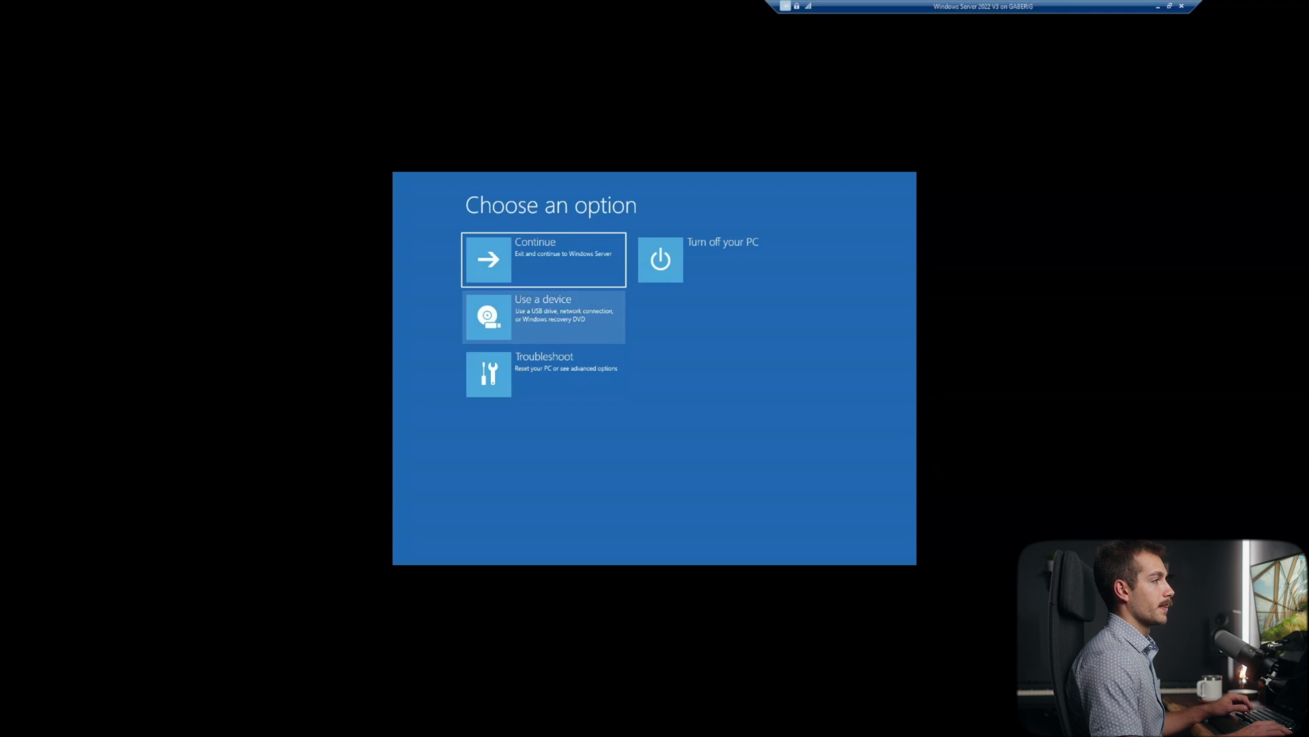
pyautogui.click(543, 374)
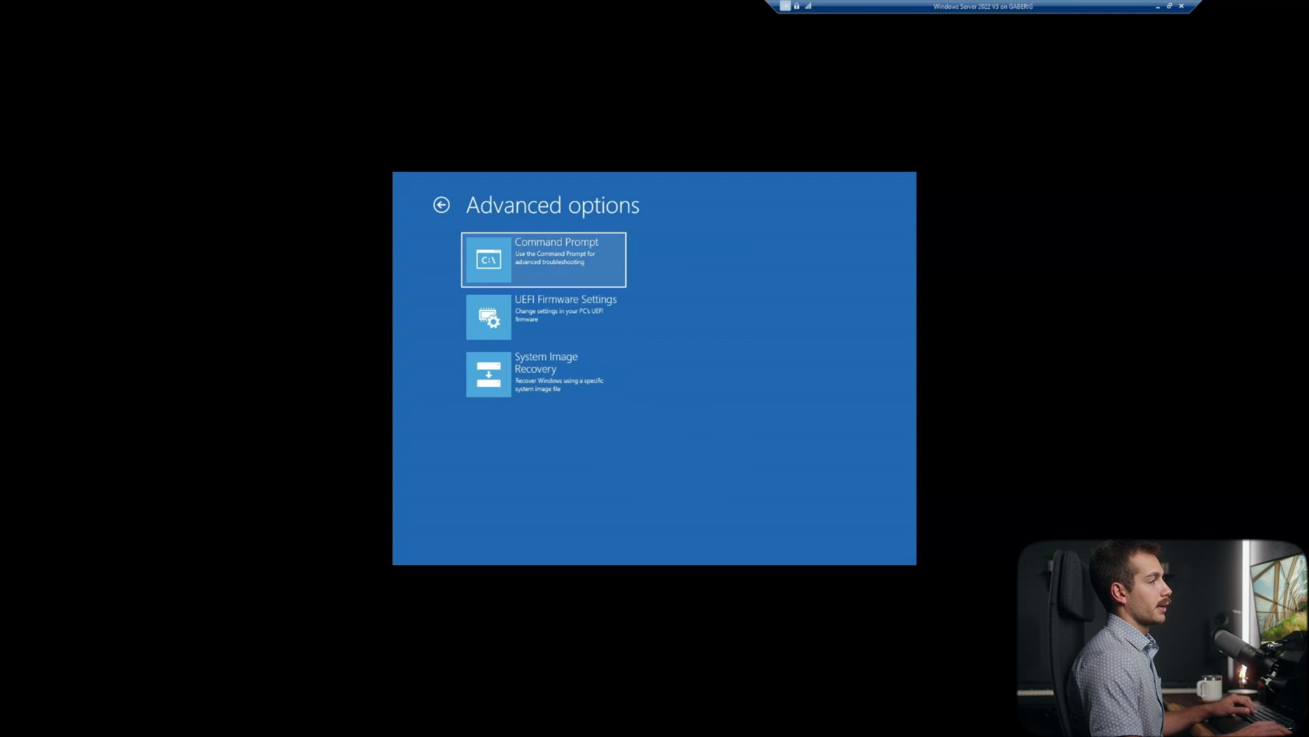
pyautogui.click(545, 259)
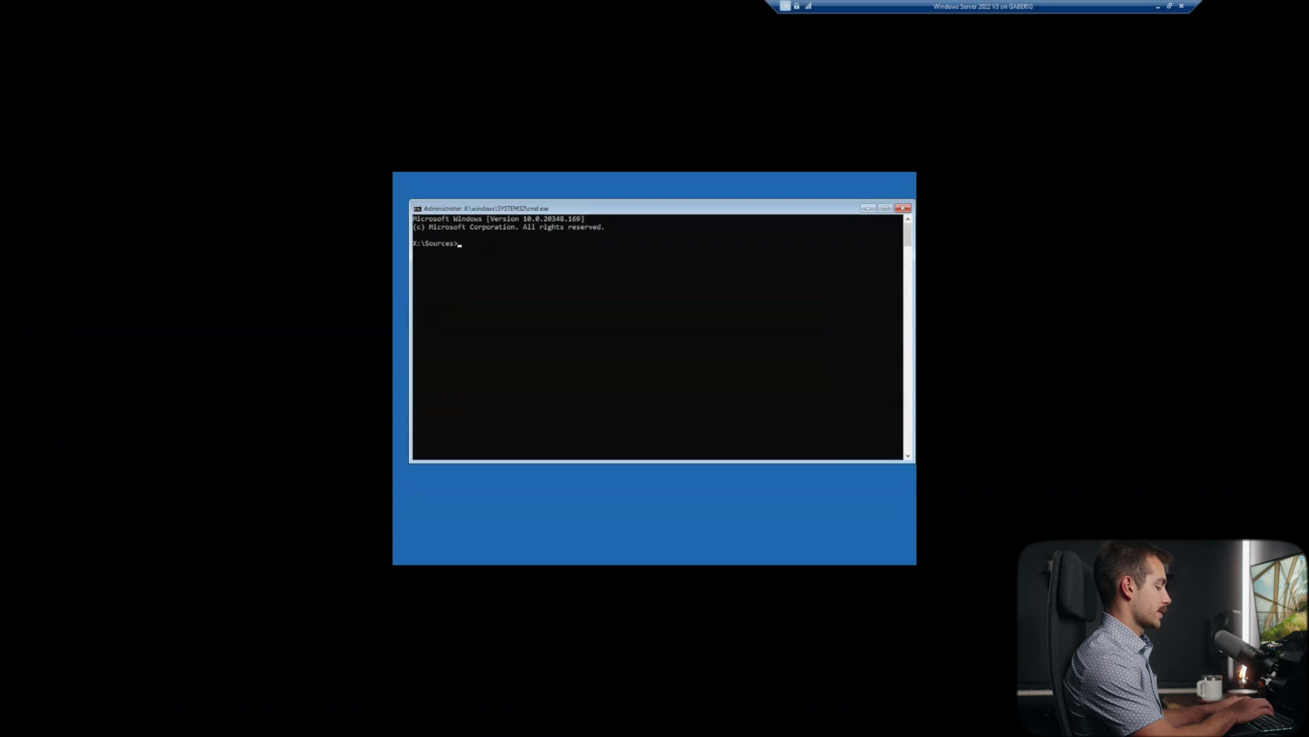
# Step: Launch diskpart and list the volumes with list volume
pyautogui.write('isk')
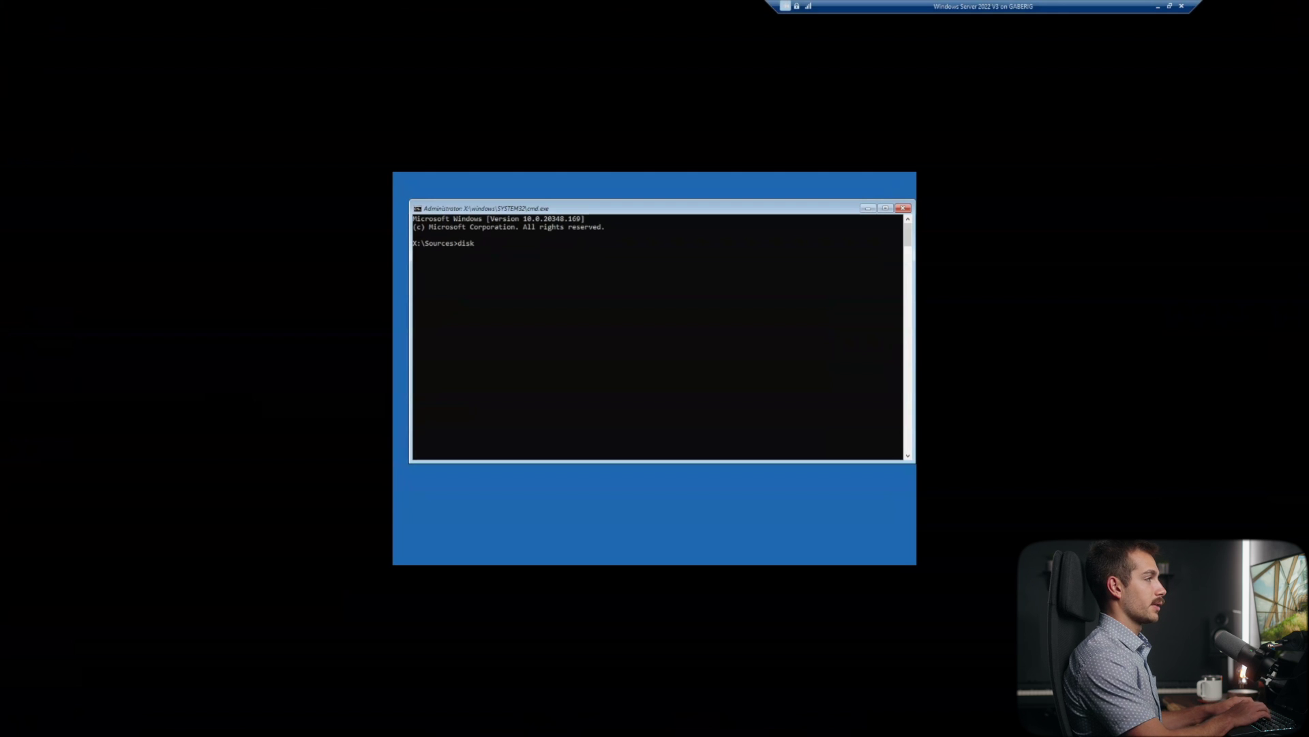
pyautogui.write('part')
pyautogui.press('Return')
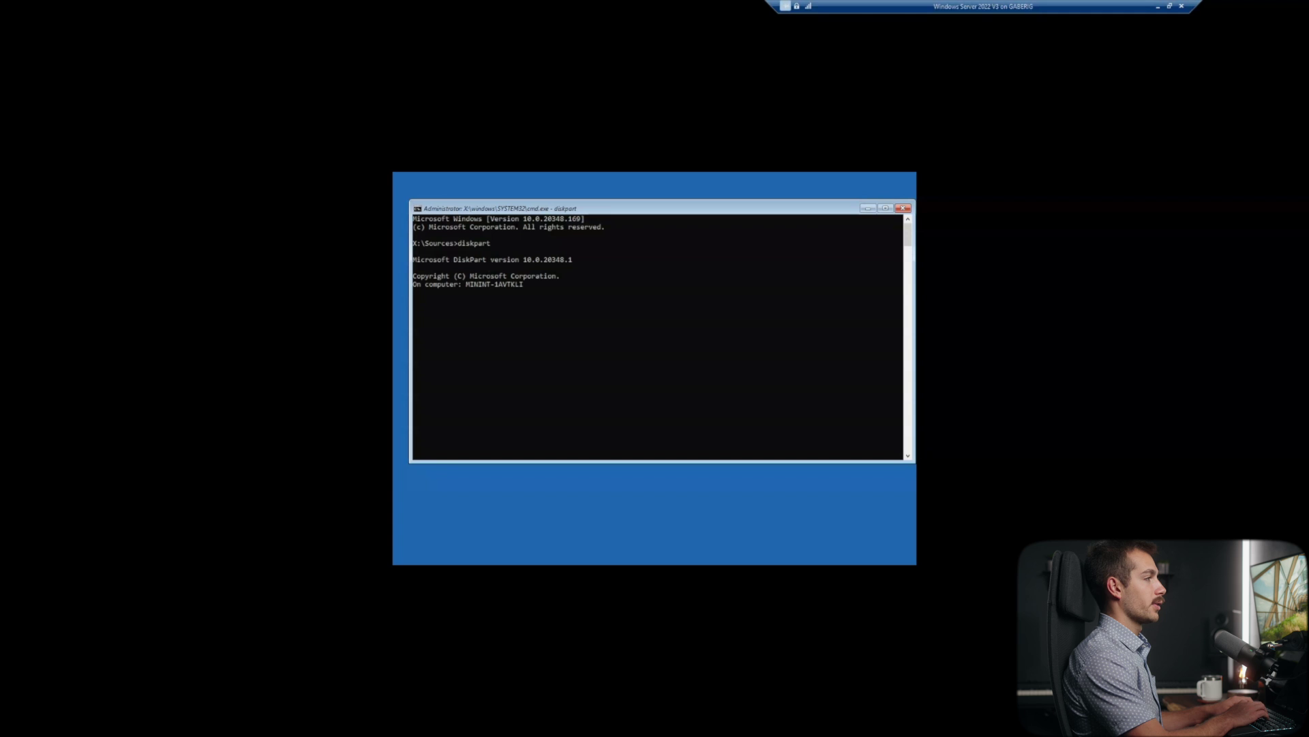
pyautogui.write('list volume')
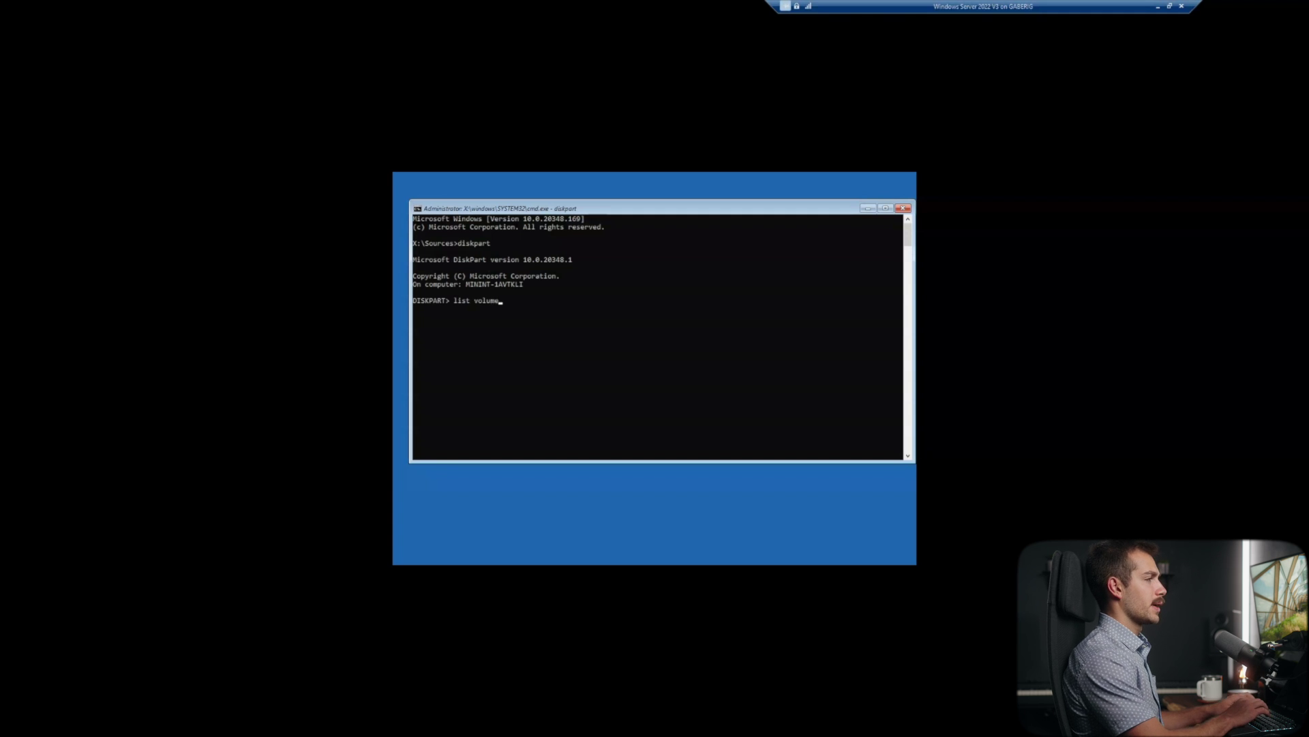
pyautogui.press('Return')
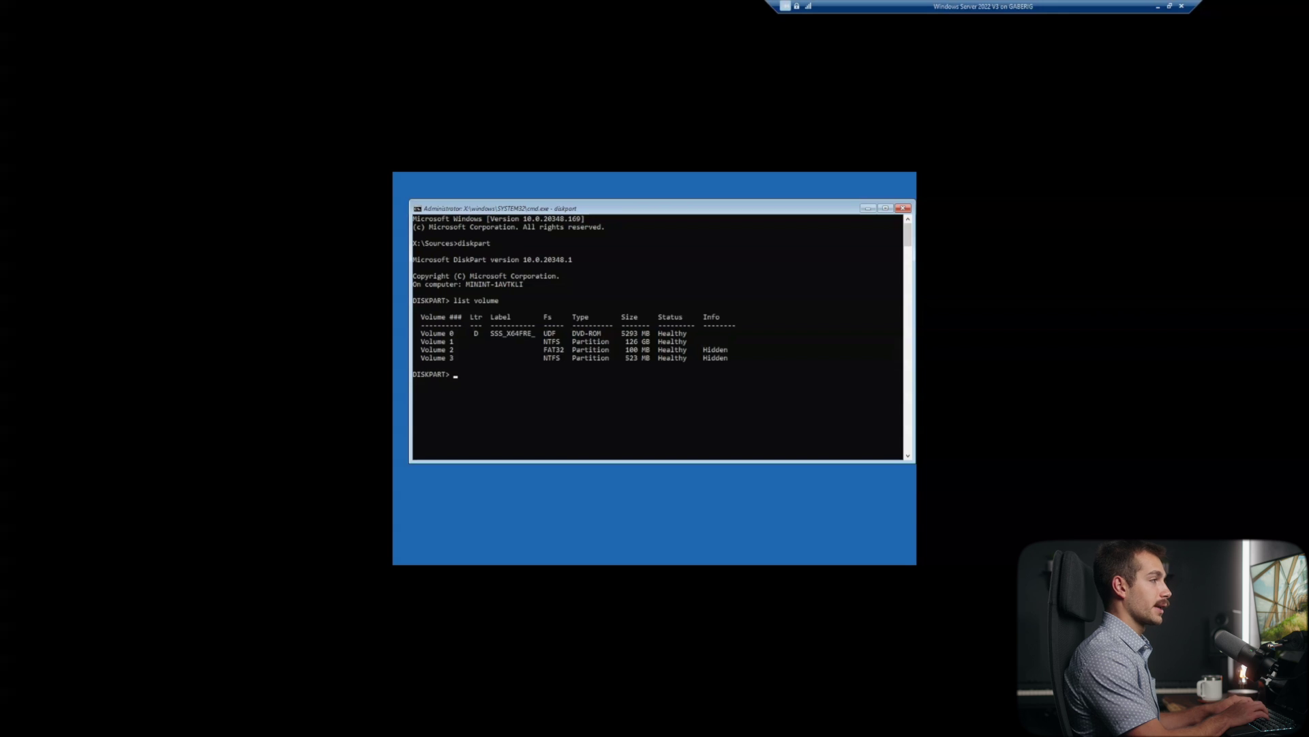
# Step: Select volume 1, assign it drive letter C and exit diskpart
pyautogui.write('select v')
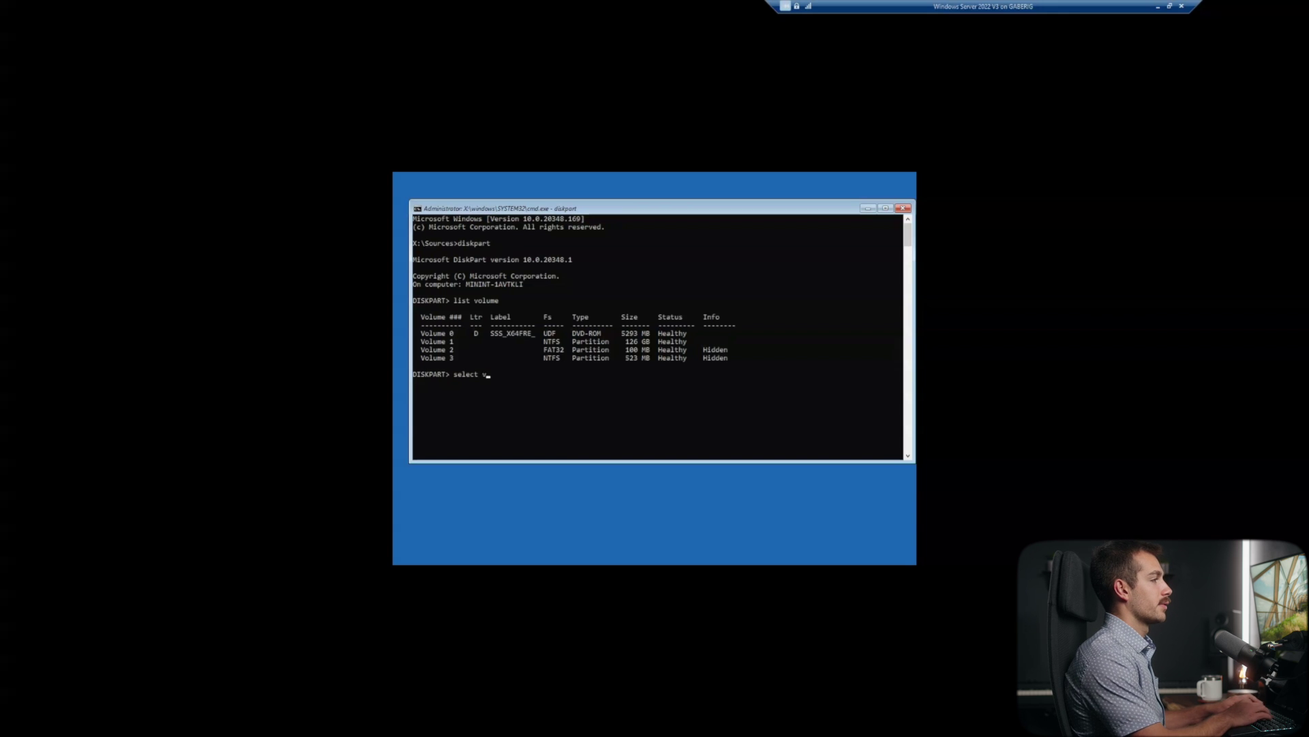
pyautogui.write('olume 1')
pyautogui.press('Return')
pyautogui.write('ass')
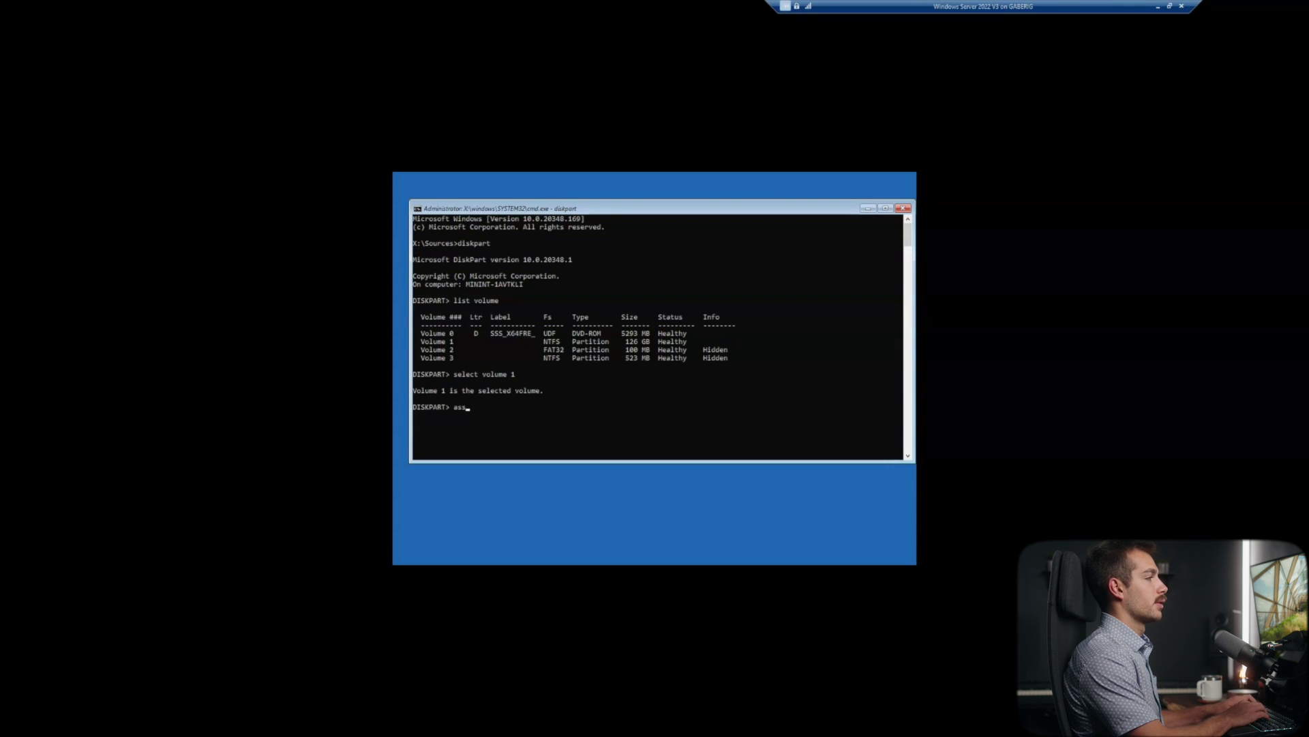
pyautogui.write('ign letter C')
pyautogui.press('Return')
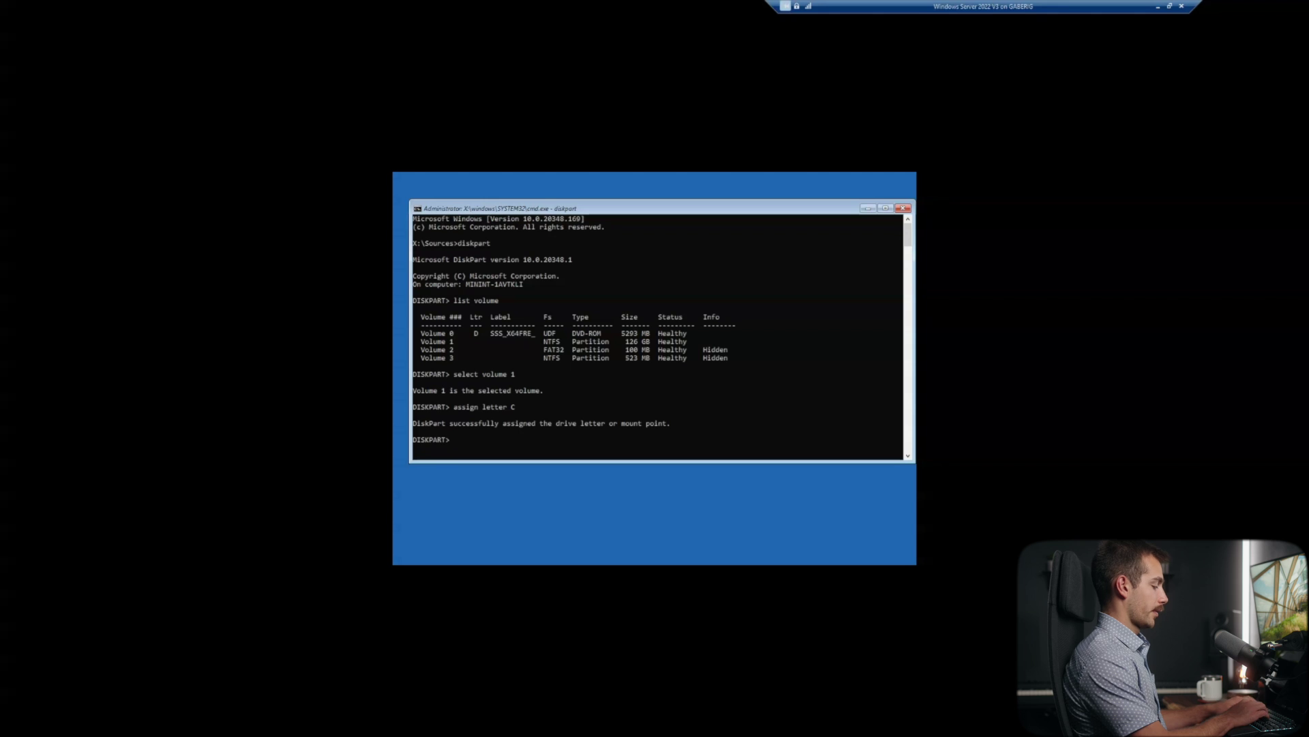
pyautogui.write('exit')
pyautogui.press('Return')
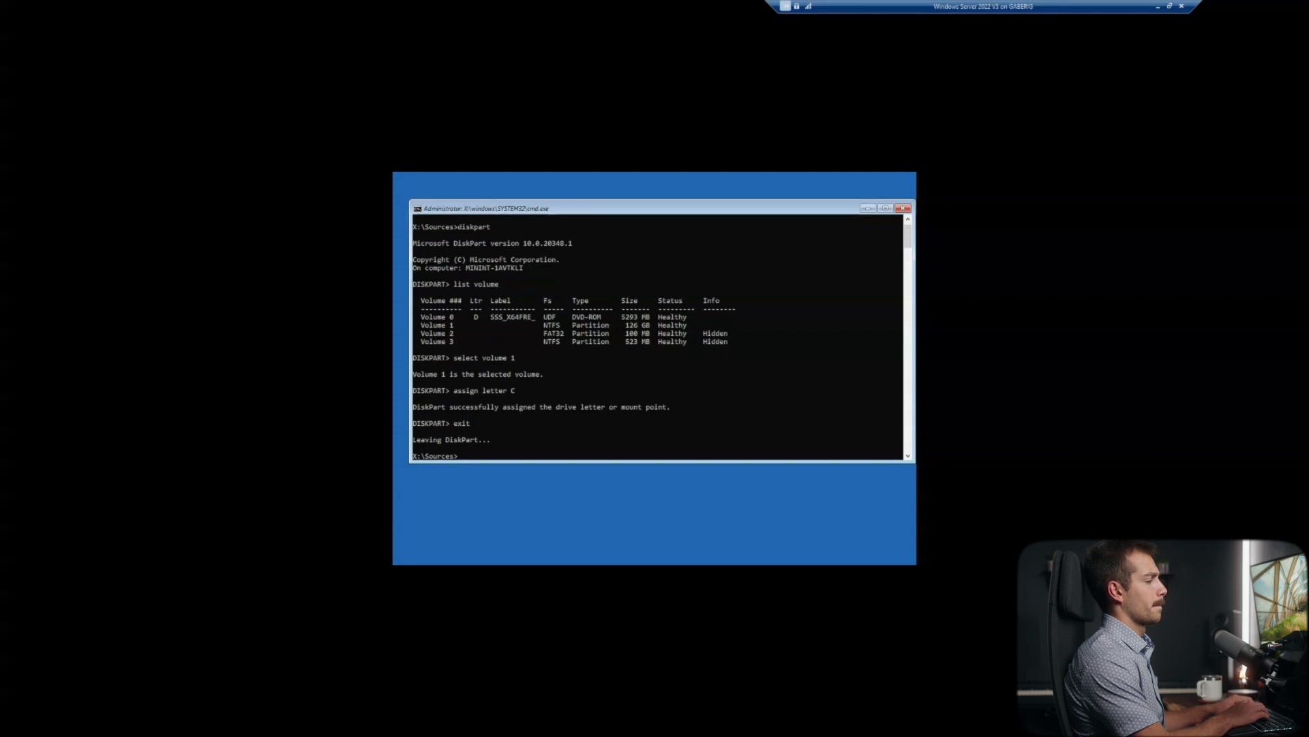
# Step: Change to the root of drive X: with cd \ and clear the console with cls
pyautogui.write('cd \\')
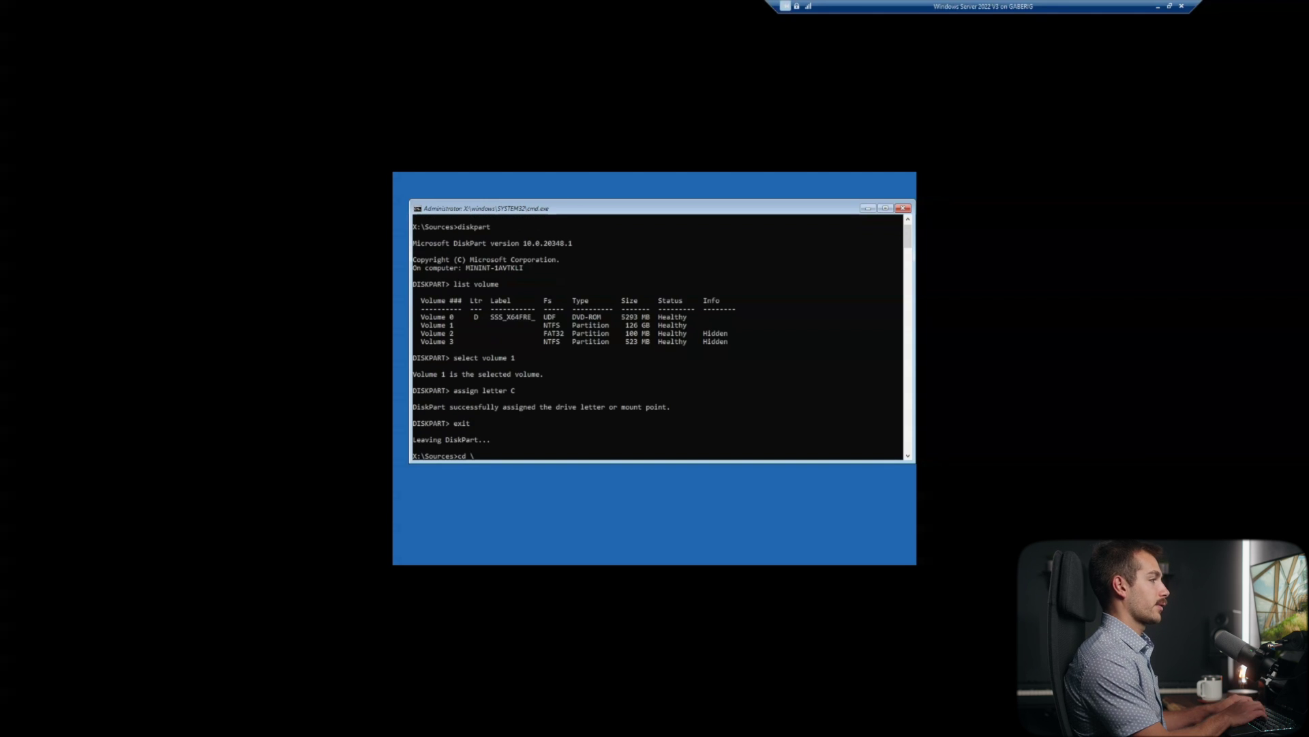
pyautogui.press('Return')
pyautogui.write('cls')
pyautogui.press('Return')
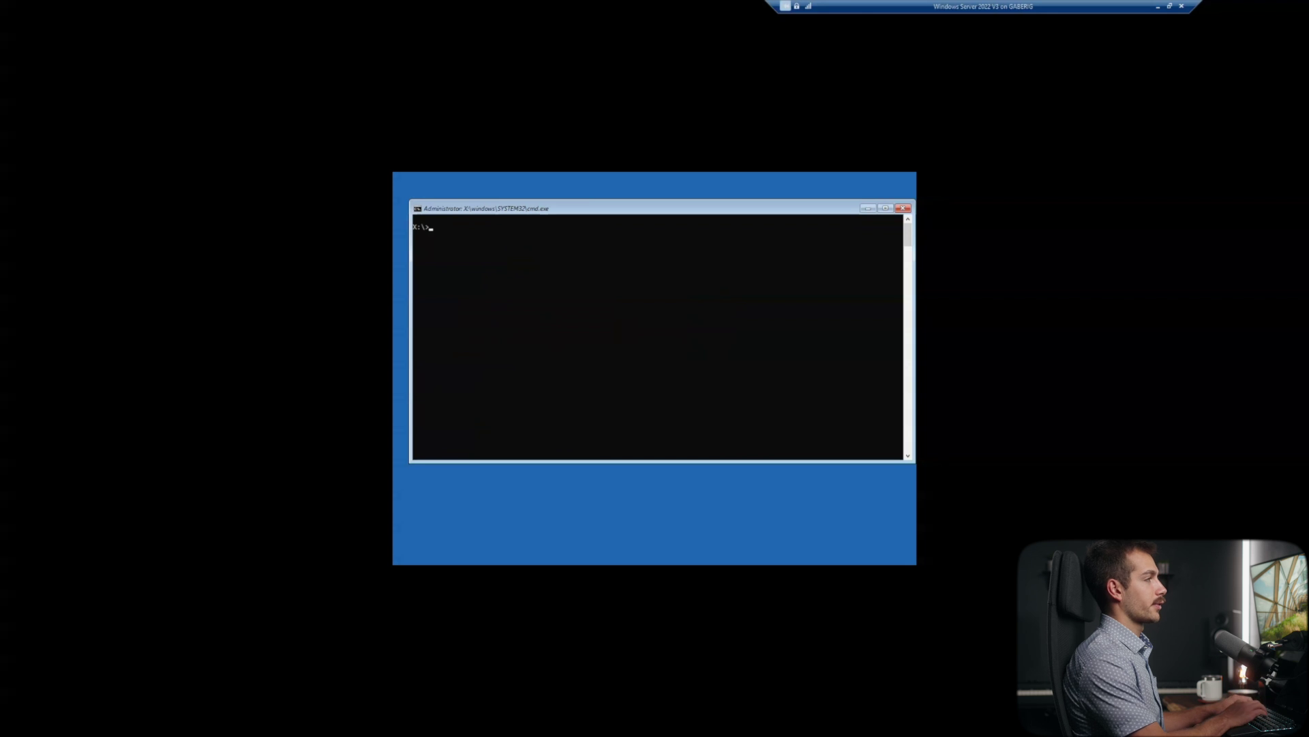
# Step: Switch to drive C: and list its root contents with dir
pyautogui.write('C:')
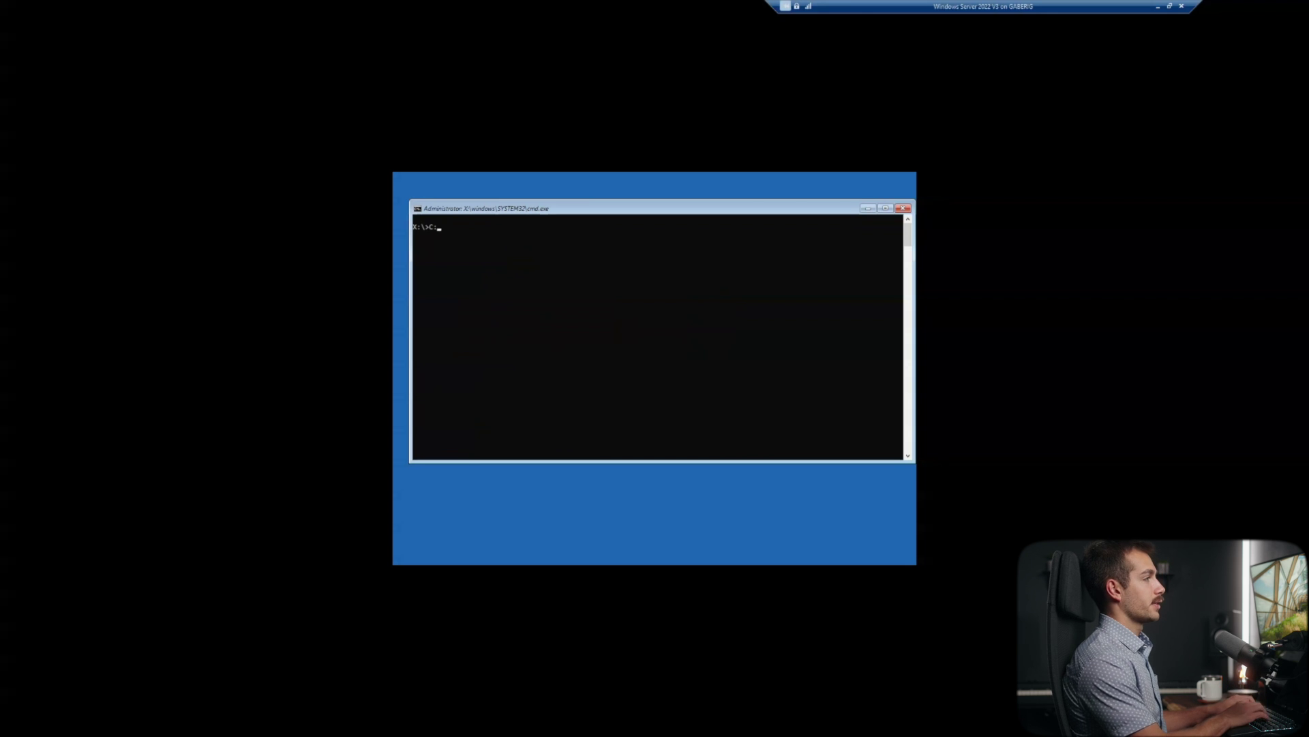
pyautogui.press('Return')
pyautogui.write('dir')
pyautogui.press('Return')
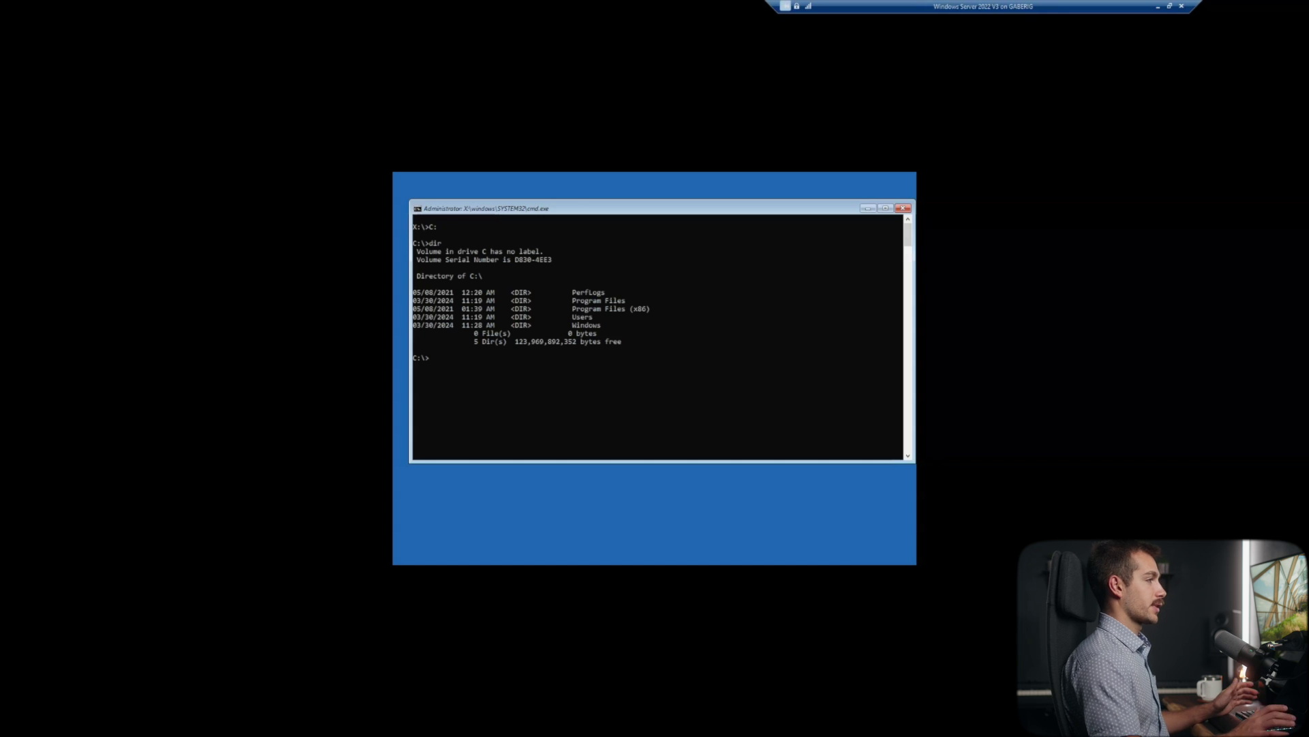
# Step: Switch to drive D: and list its contents with dir to compare them with drive C:
pyautogui.write('D')
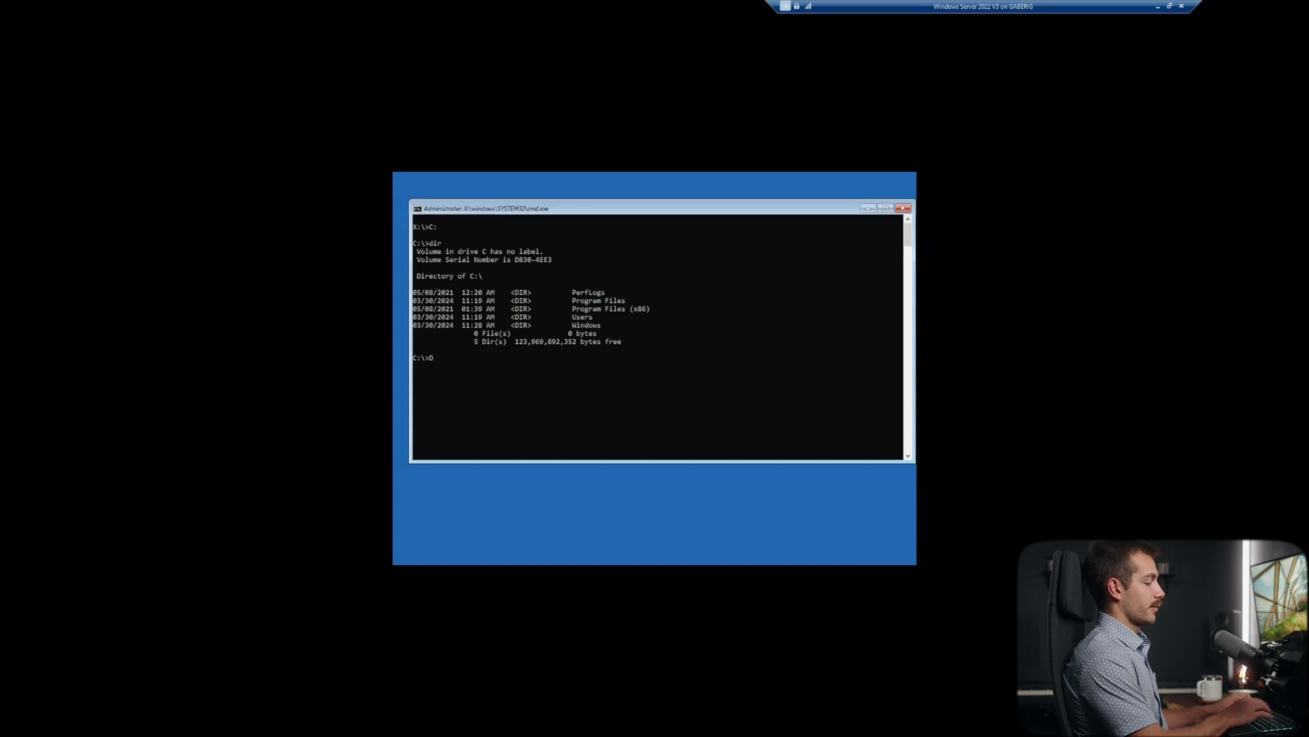
pyautogui.write(':')
pyautogui.press('Return')
pyautogui.write('dir')
pyautogui.press('Return')
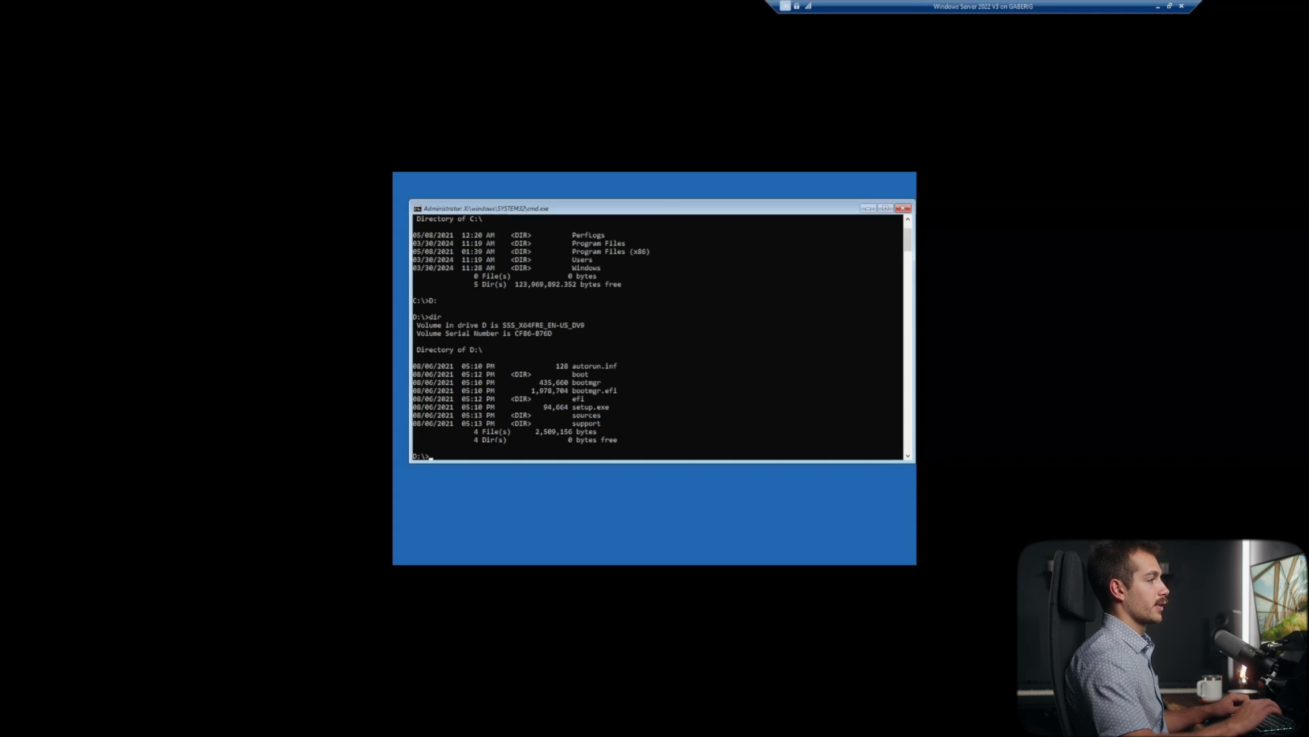
pyautogui.scroll(1, 658, 337)
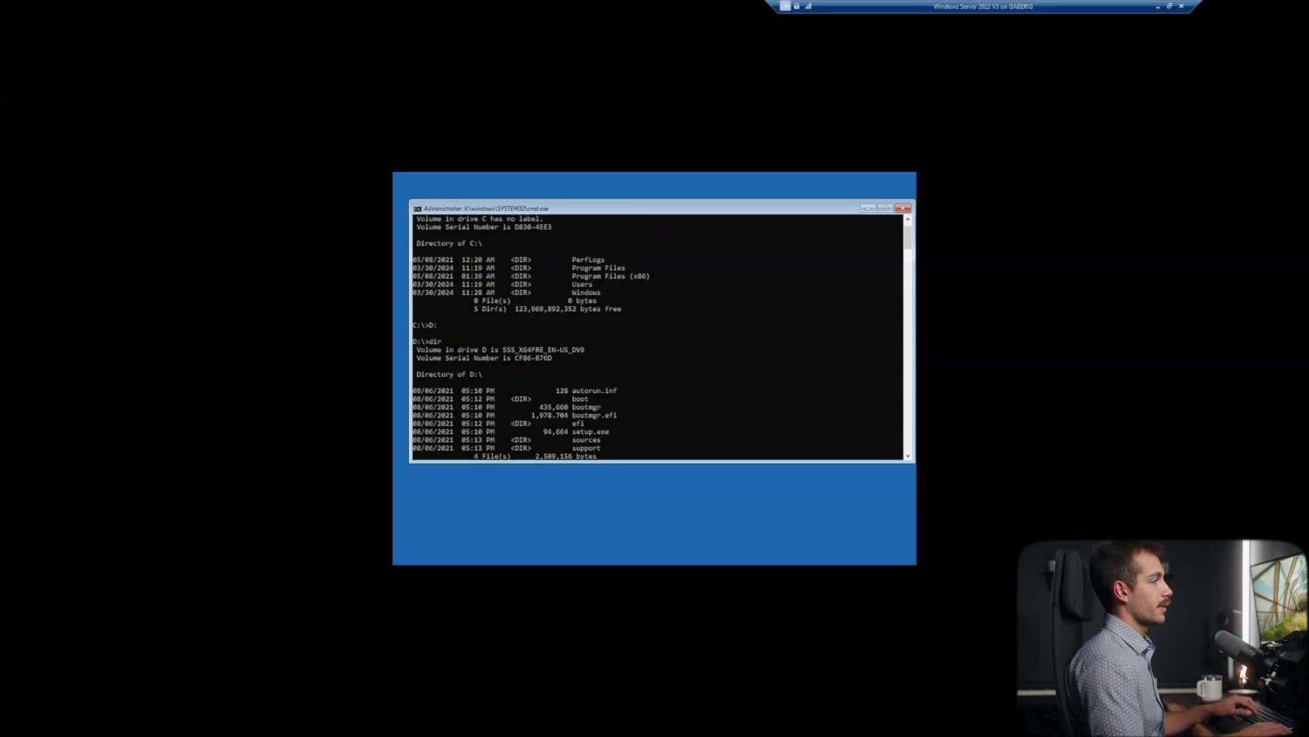
pyautogui.scroll(-3, 658, 338)
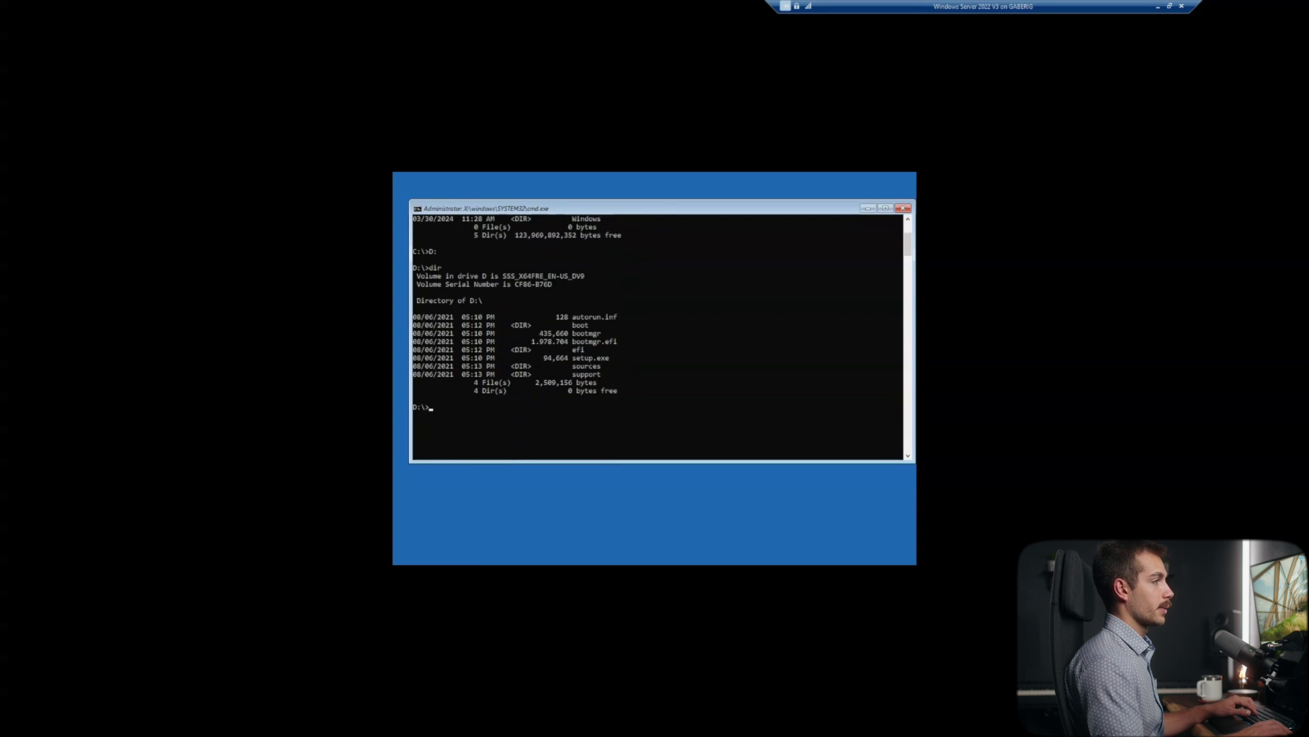
# Step: Switch back to drive C:, change into the windows folder and begin a cd command for its system subfolder
pyautogui.write('C')
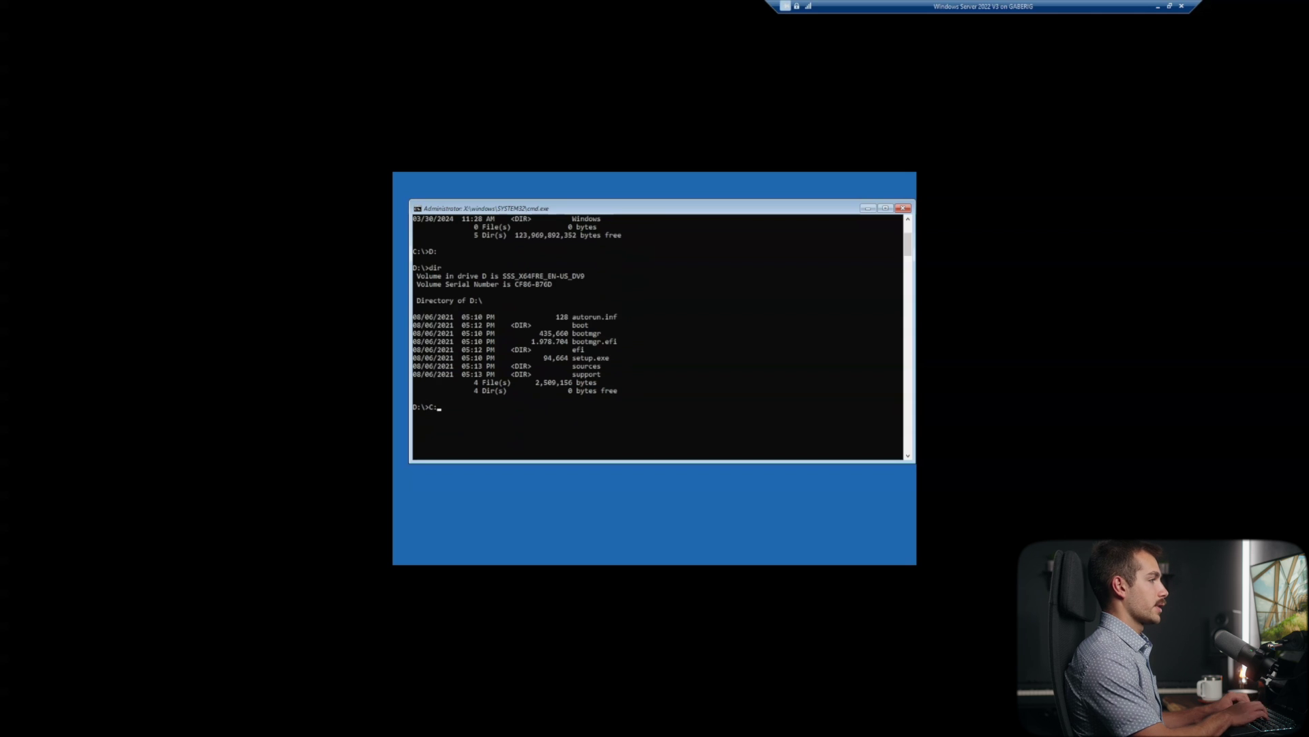
pyautogui.write(':')
pyautogui.press('Return')
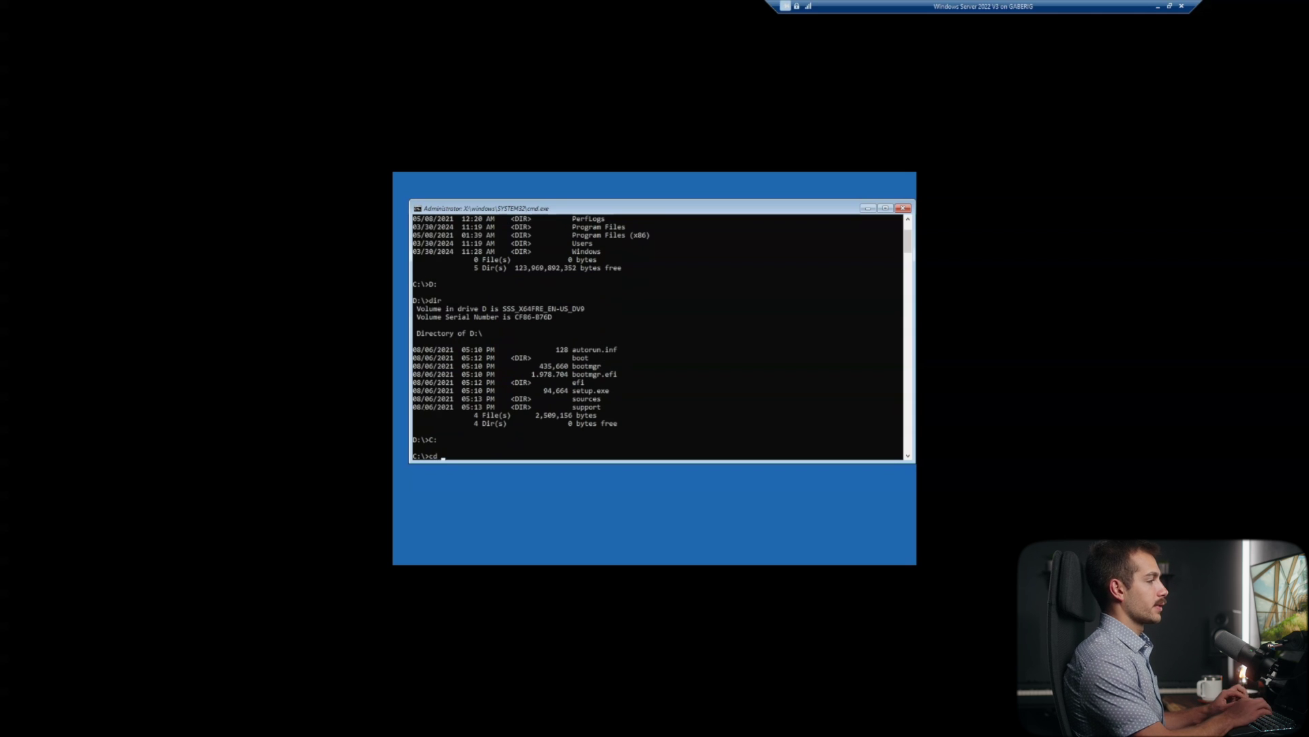
pyautogui.write('cd windows')
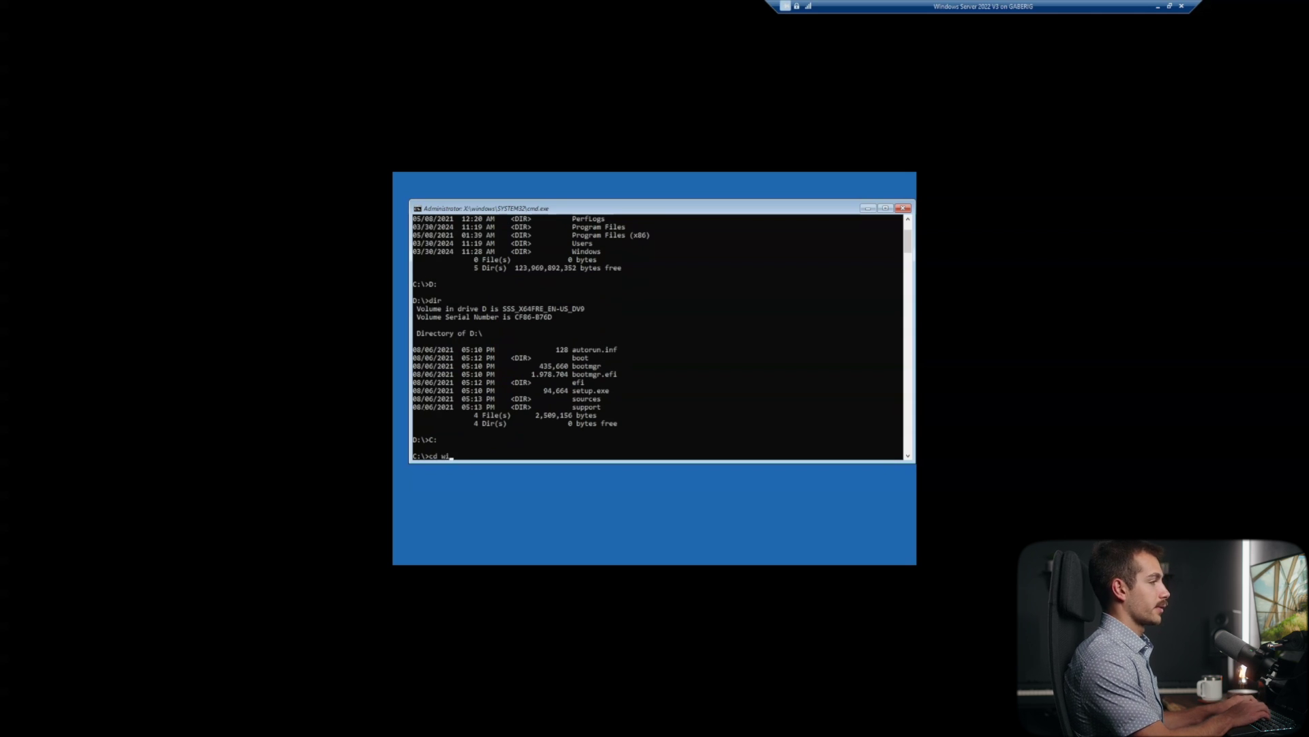
pyautogui.press('Return')
pyautogui.write('cd syste')
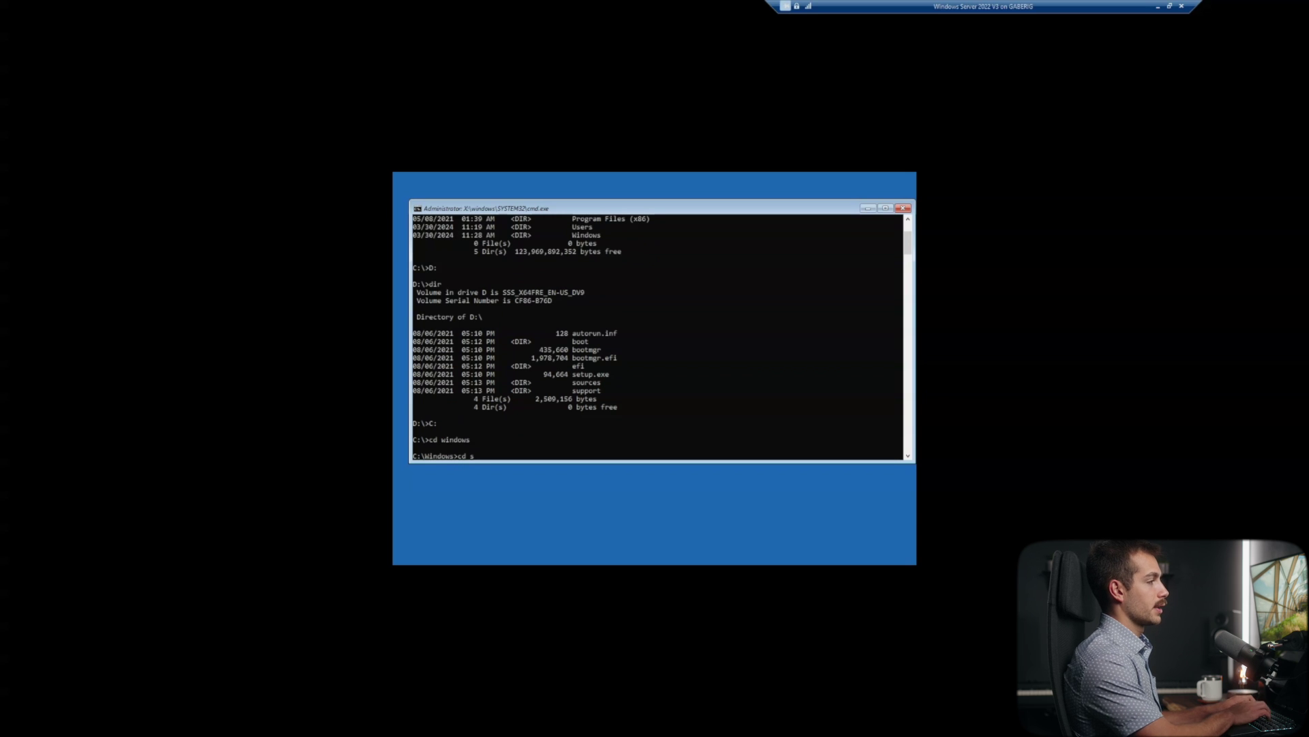
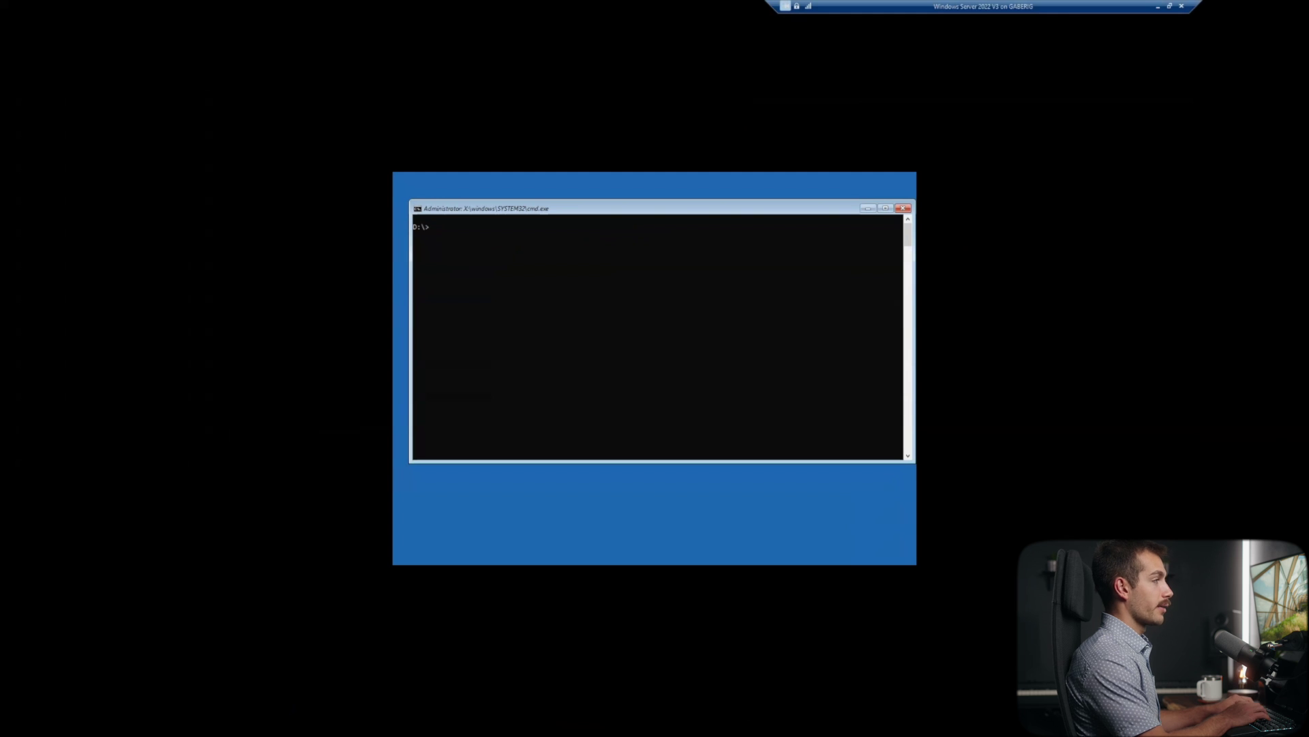
# Step: Set the boot manager timeout to 15 seconds with bcdedit /set {bootmgr} timeout 15
pyautogui.write('edit ')
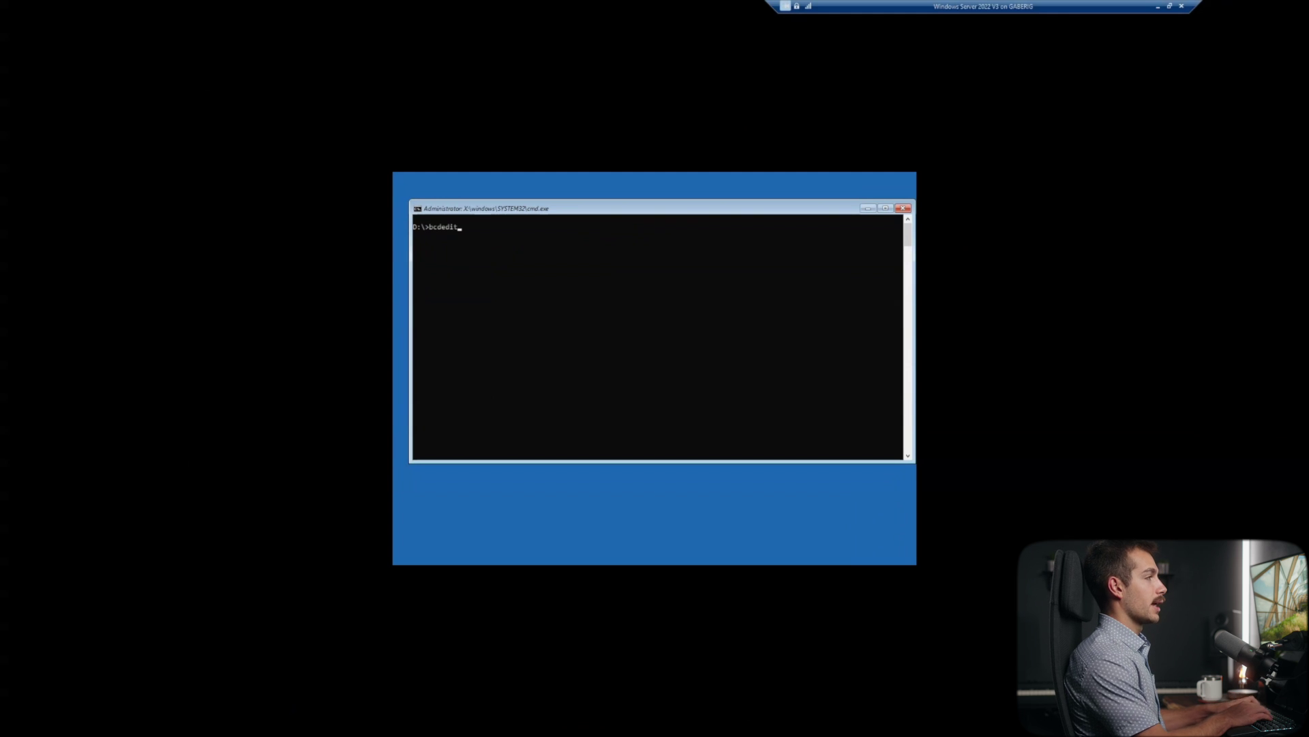
pyautogui.write('/set {bootmgr} timeout 15')
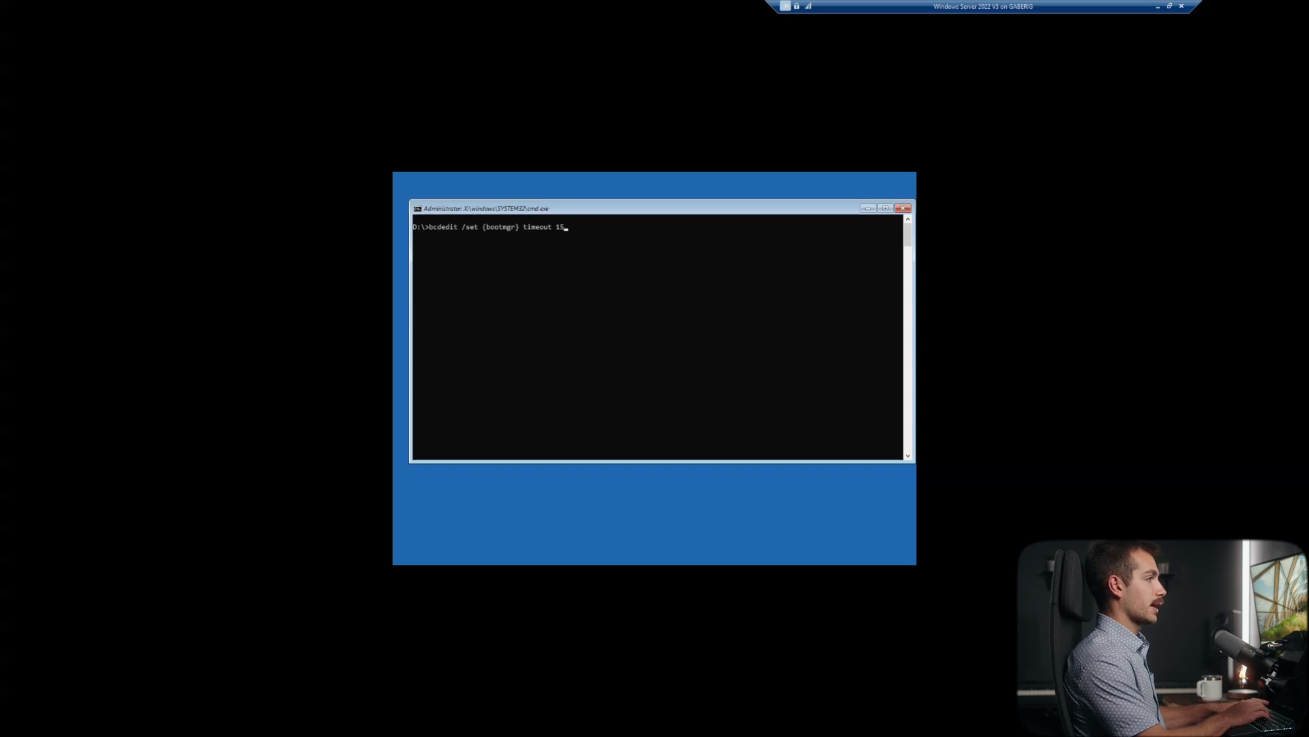
pyautogui.press('Return')
# Step: Enable the boot menu display with bcdedit /set {bootmgr} displaybootmenu yes
pyautogui.write('bcdedit /set {bootmgr} displayboot')
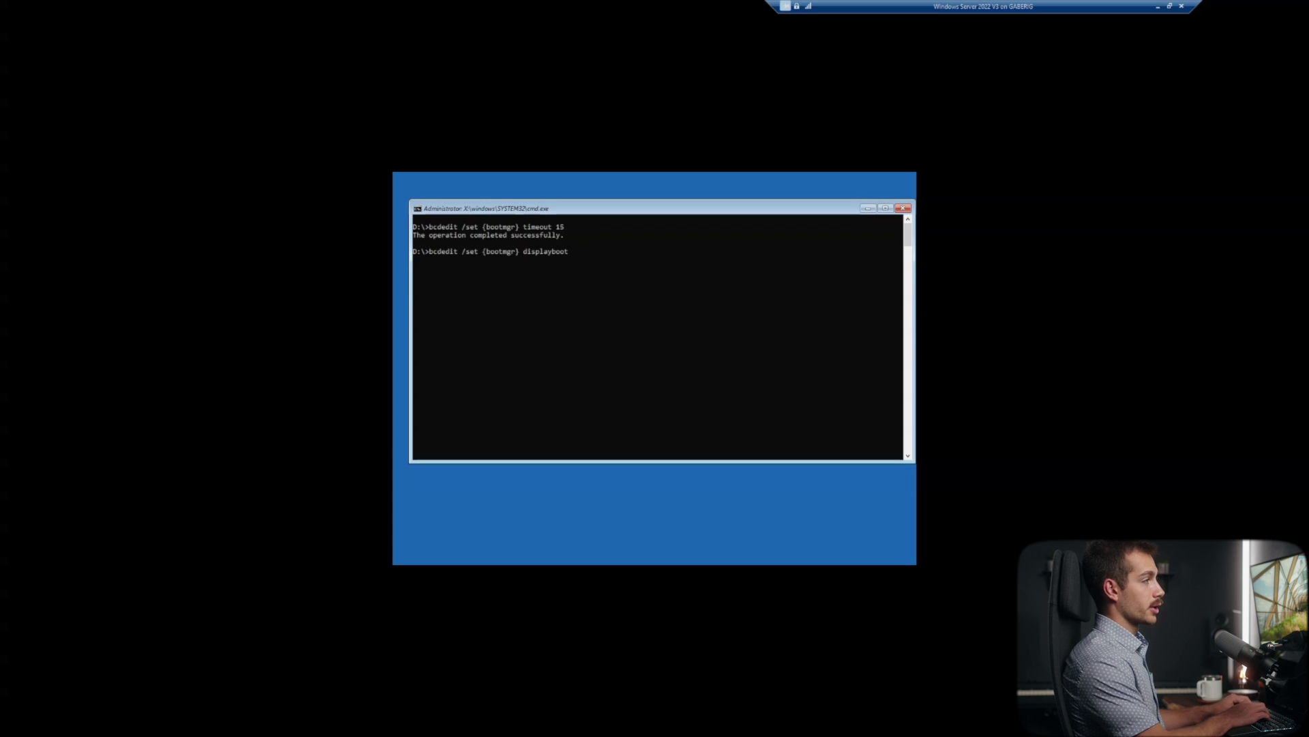
pyautogui.write('menu y')
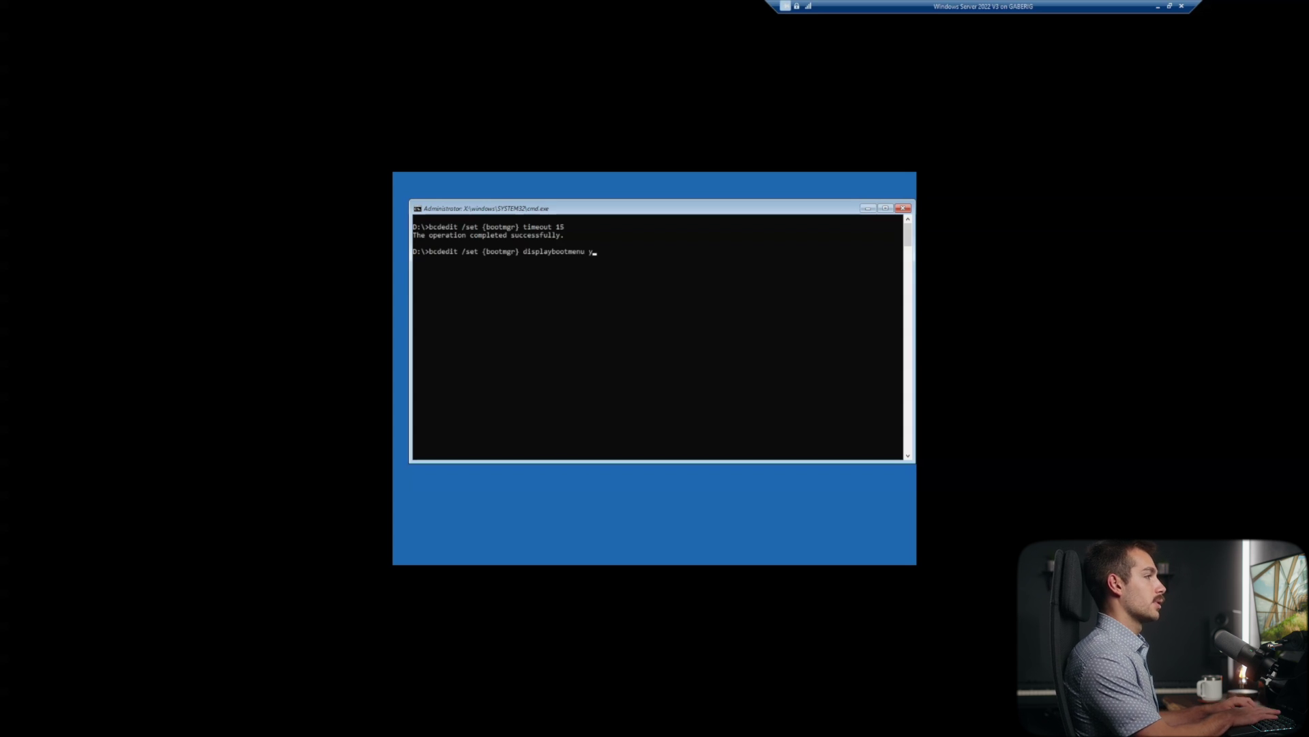
pyautogui.write('es')
pyautogui.press('Return')
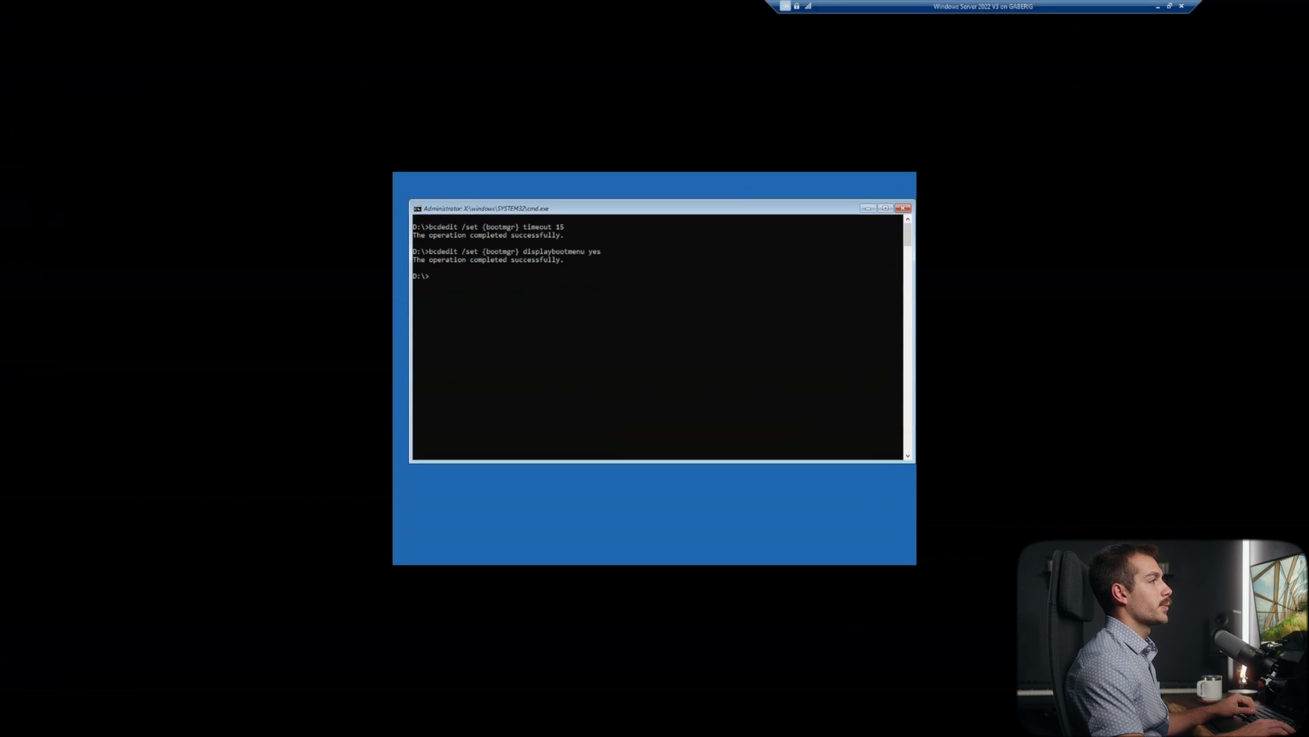
# Step: Exit the recovery command prompt and turn off the virtual machine from the recovery options
pyautogui.write('exit')
pyautogui.press('Return')
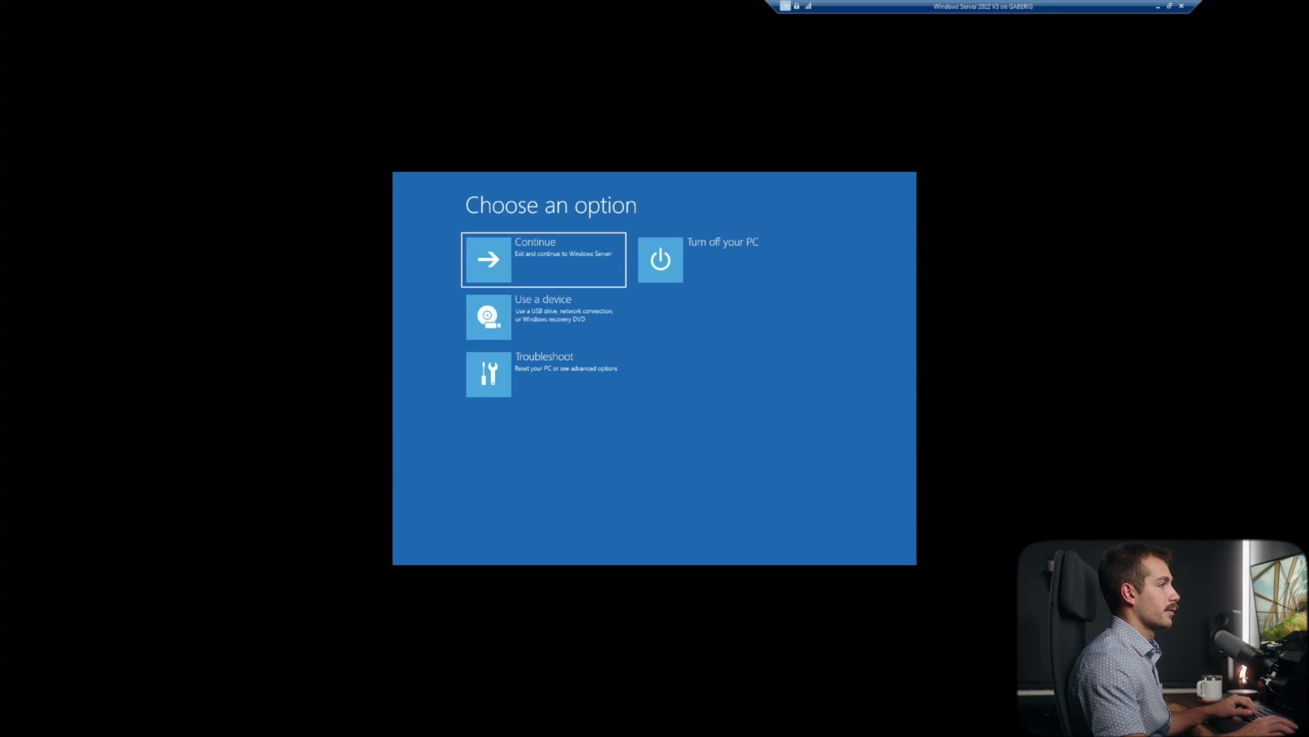
pyautogui.click(715, 259)
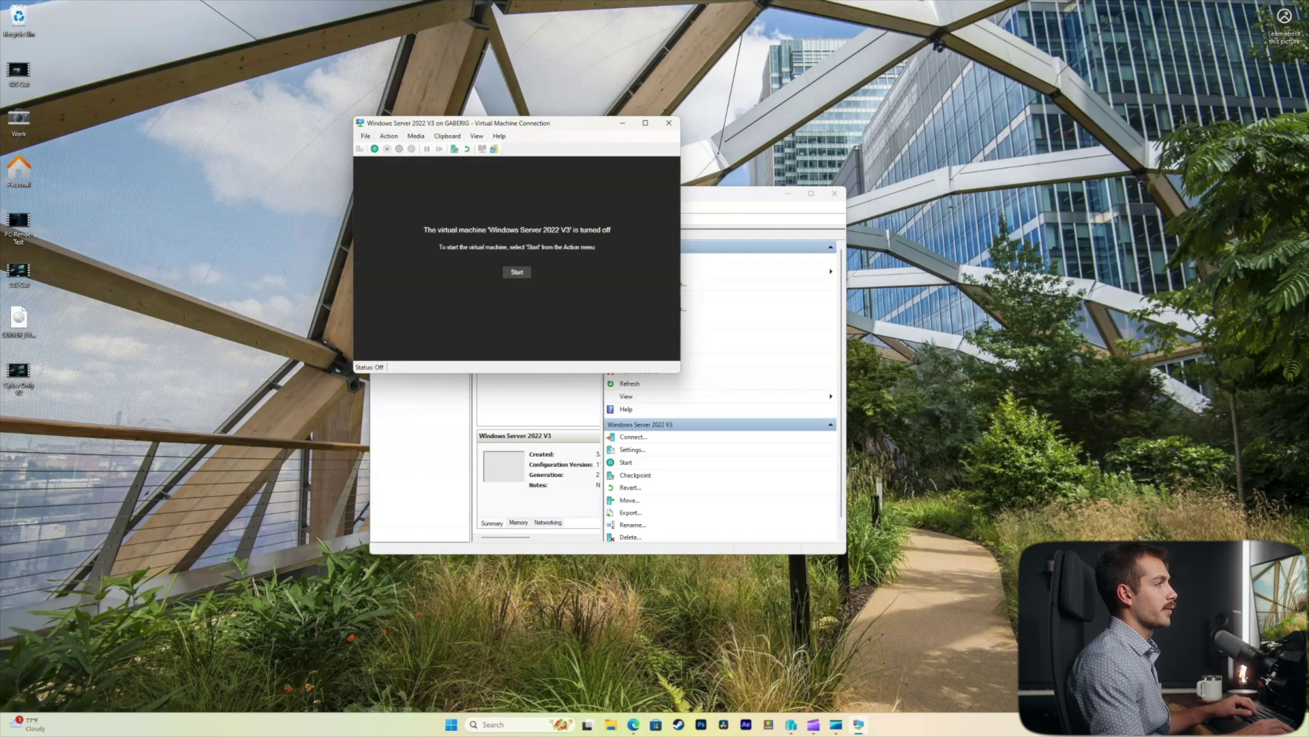
# Step: In the Windows Server 2022 V3 firmware settings, move the DVD Drive to the end of the boot order and save
pyautogui.moveTo(733, 193); pyautogui.dragTo(752, 183)
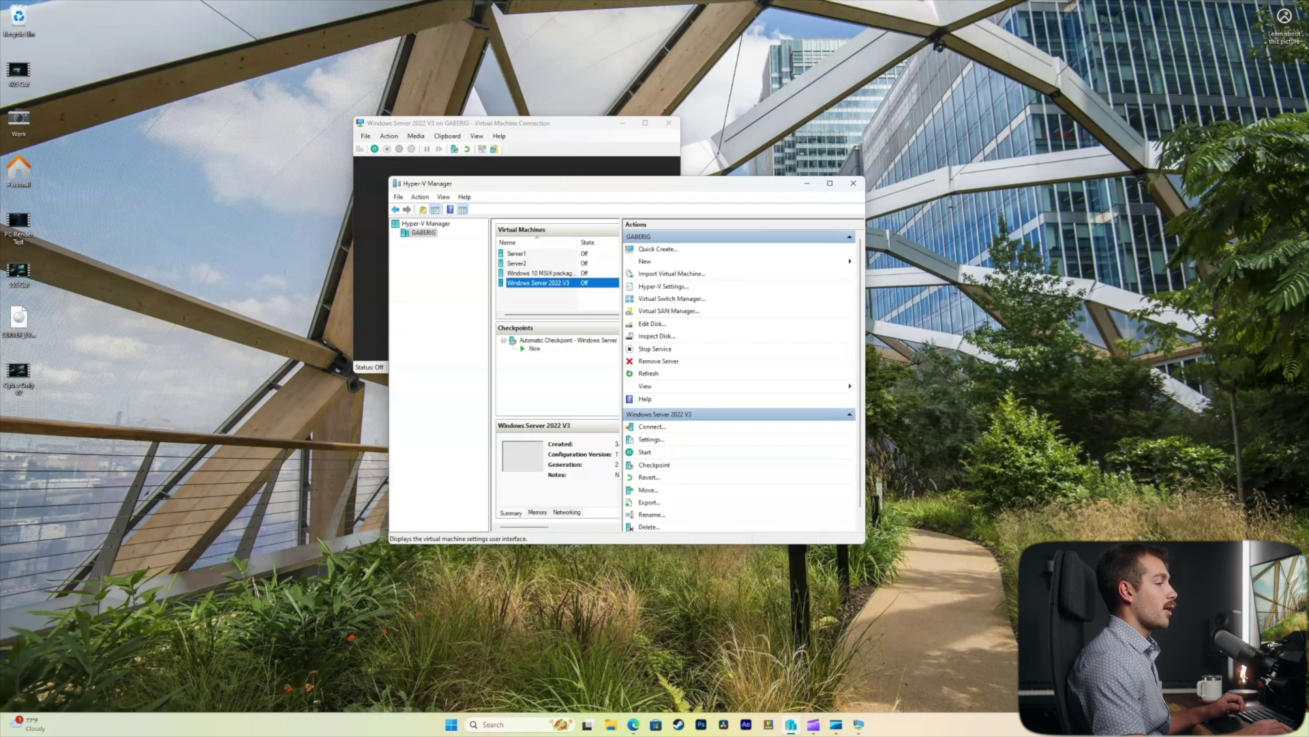
pyautogui.click(651, 439)
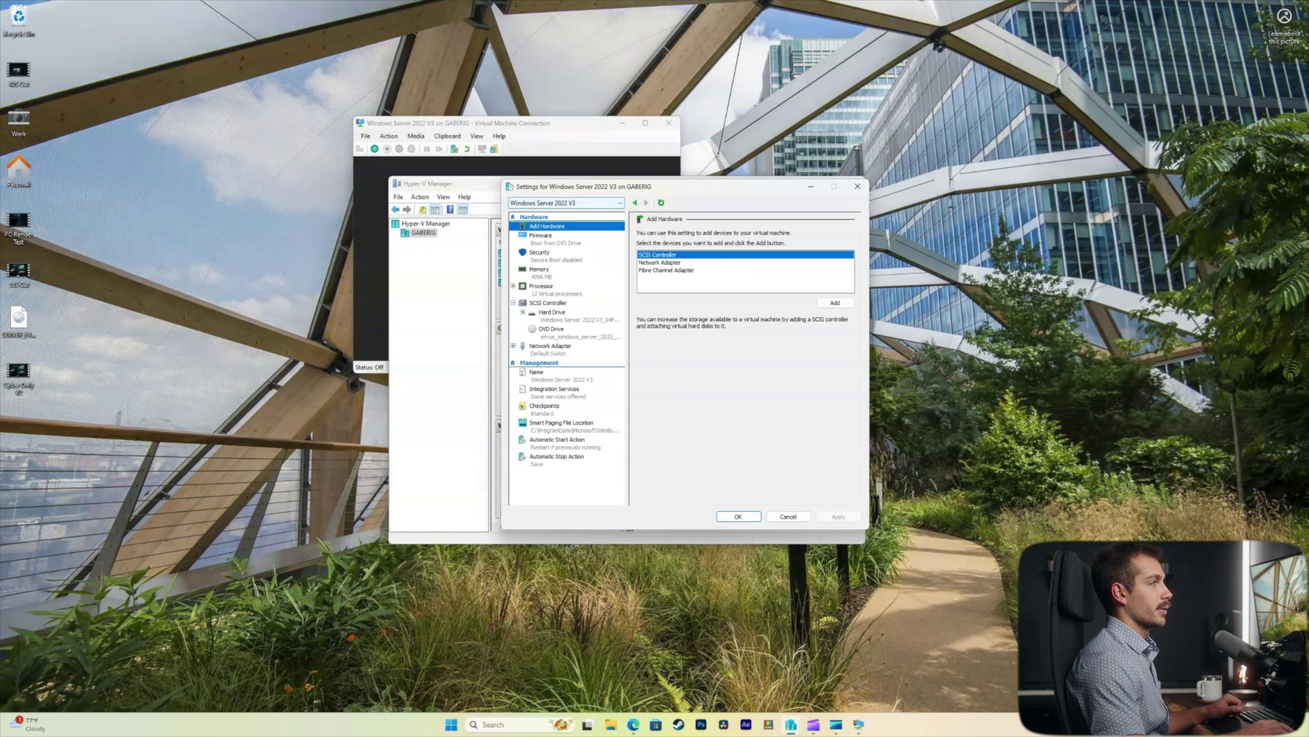
pyautogui.moveTo(609, 186); pyautogui.dragTo(527, 180)
pyautogui.click(455, 226)
pyautogui.click(591, 253)
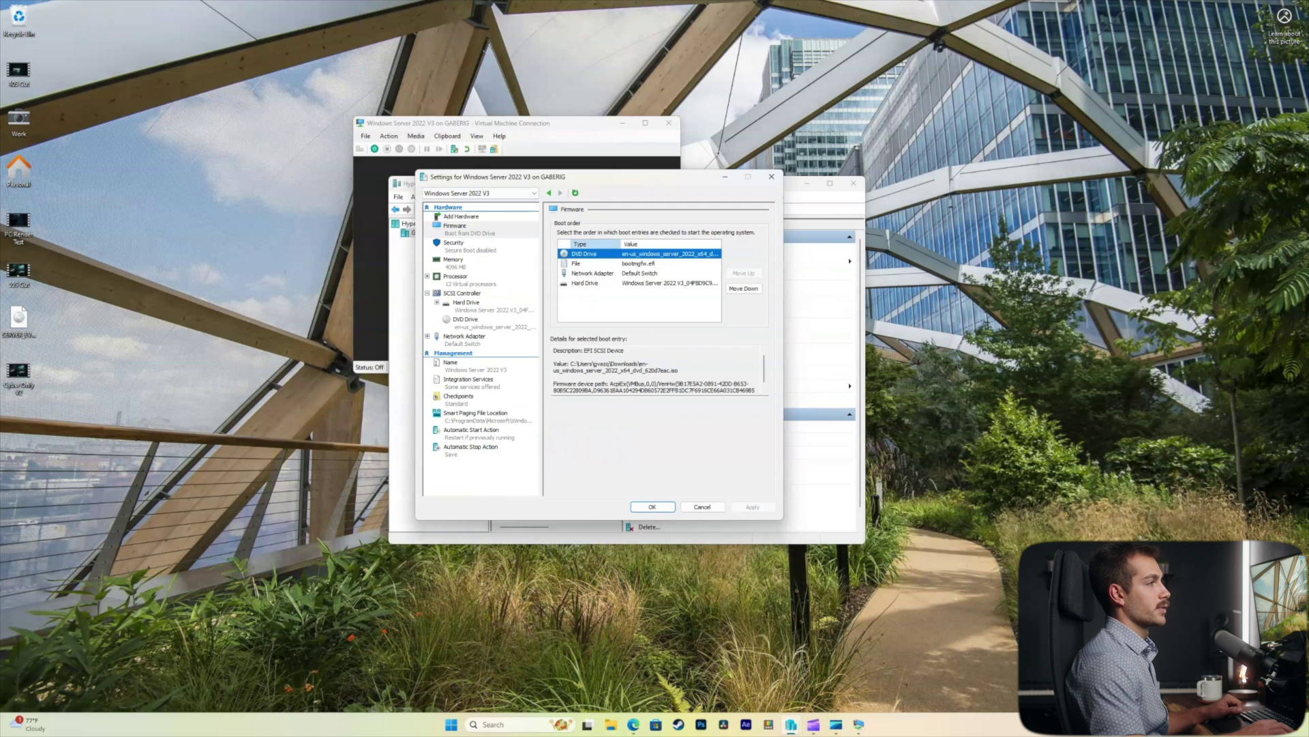
pyautogui.click(743, 288)
pyautogui.press('space')
pyautogui.press('space')
pyautogui.press('space')
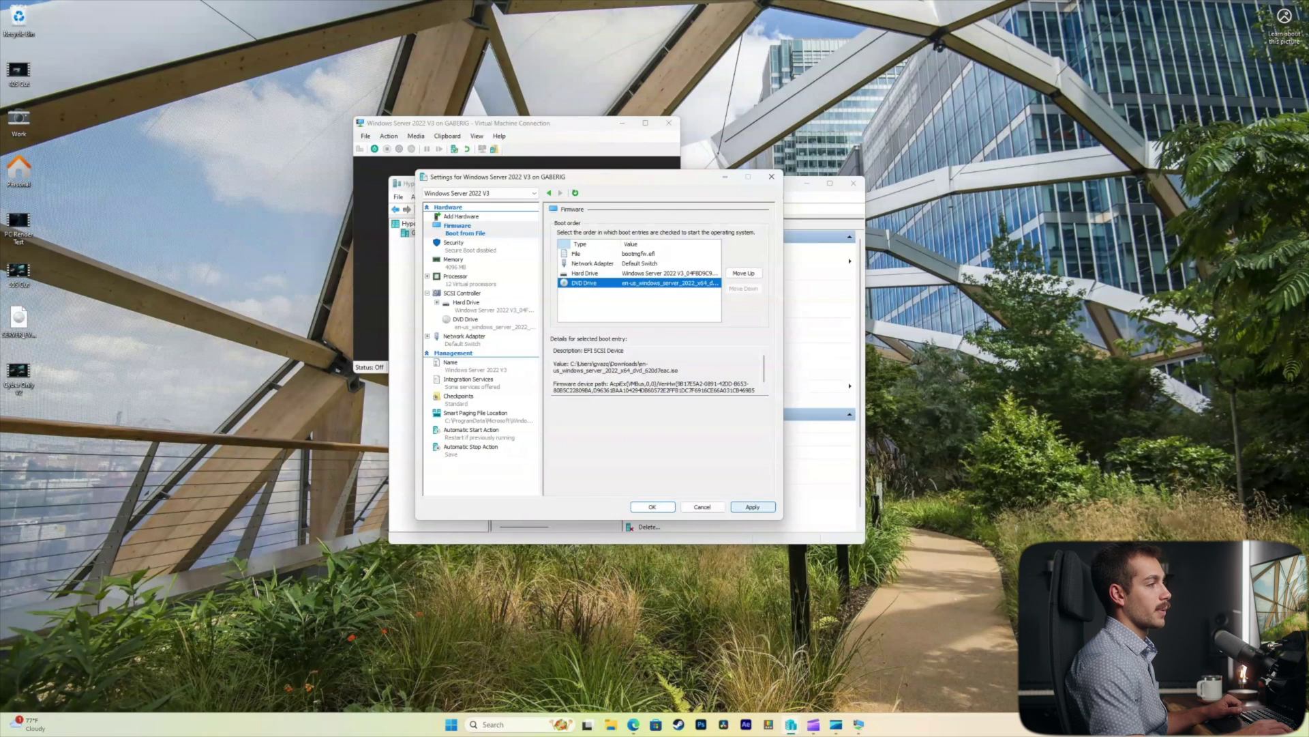
pyautogui.press('Return')
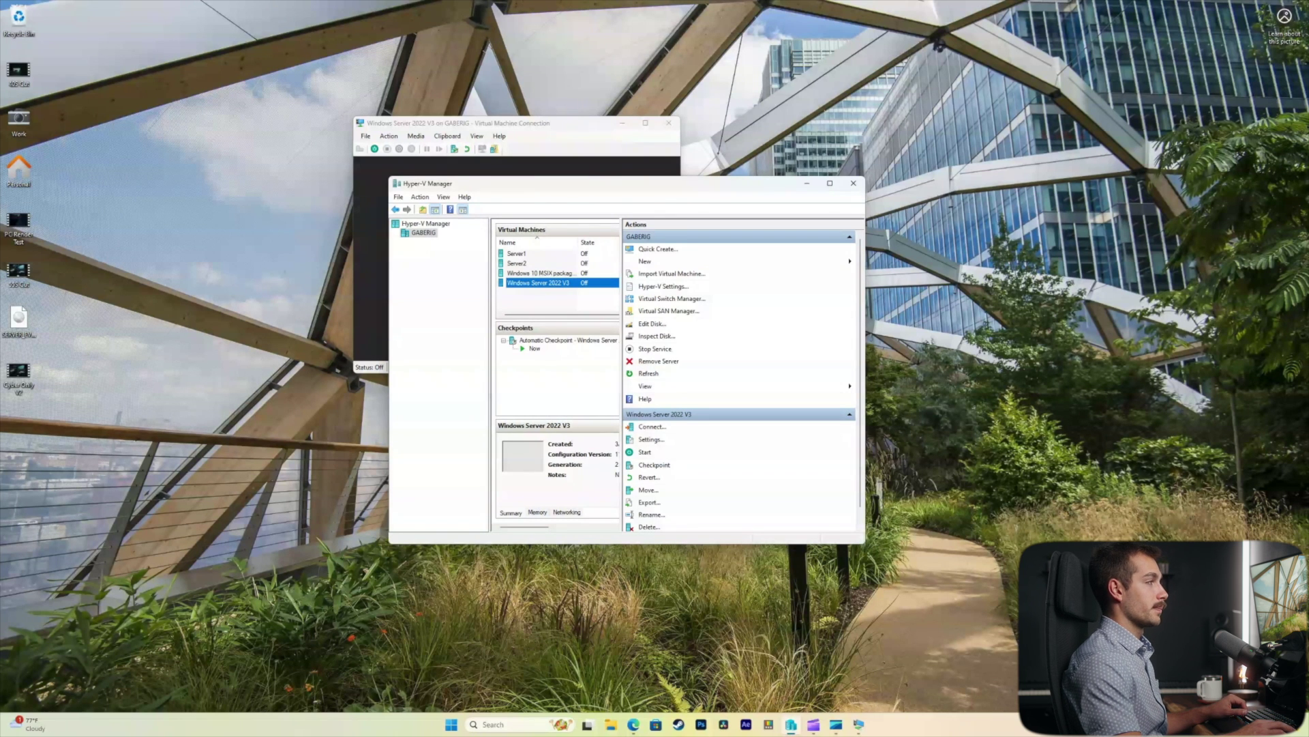
# Step: Start the Windows Server 2022 V3 virtual machine, continuing from its last state instead of reverting to the automatic checkpoint
pyautogui.hotkey('alt', 'Tab')
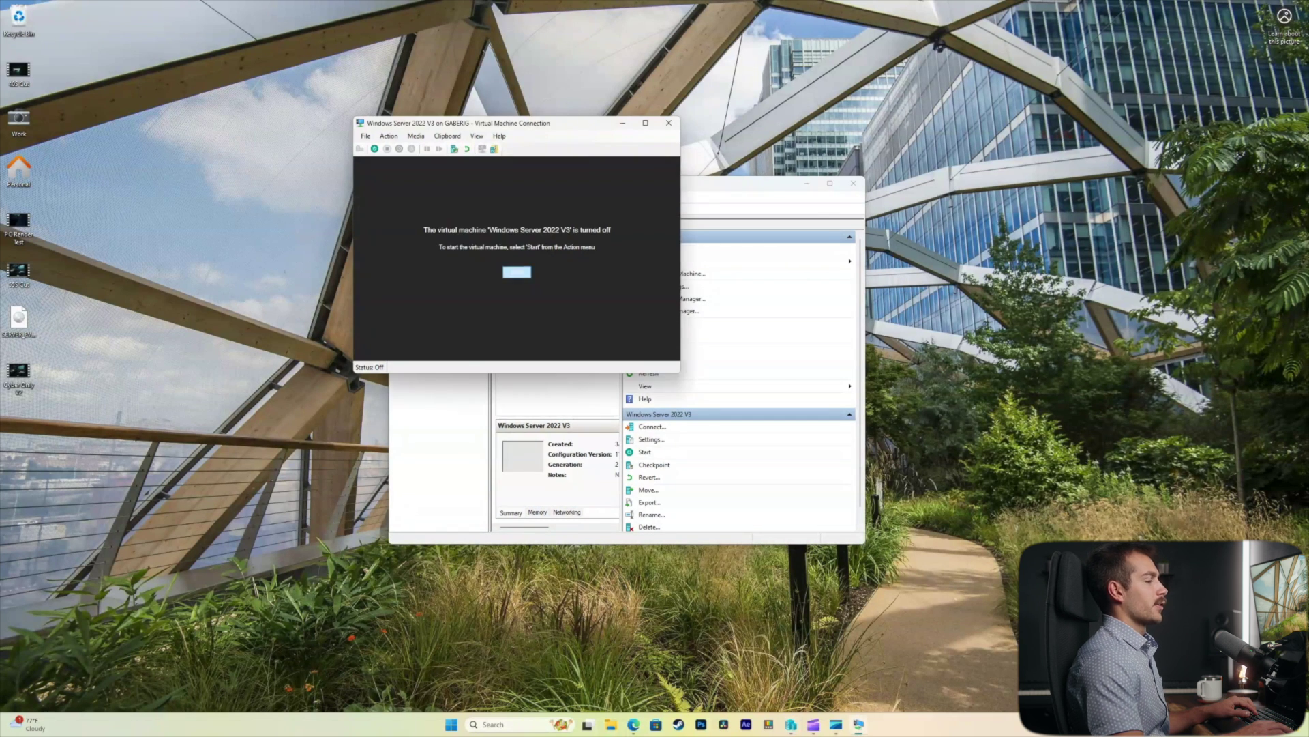
pyautogui.click(517, 272)
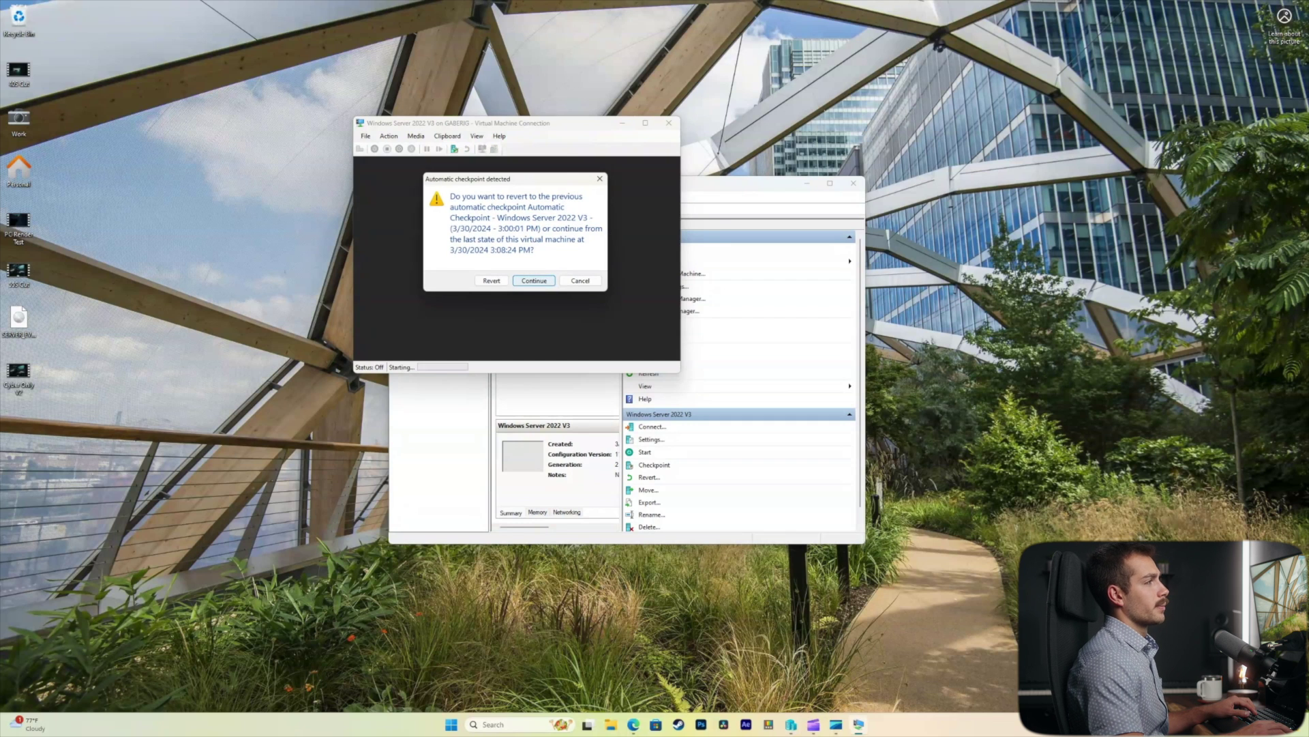
pyautogui.press('Return')
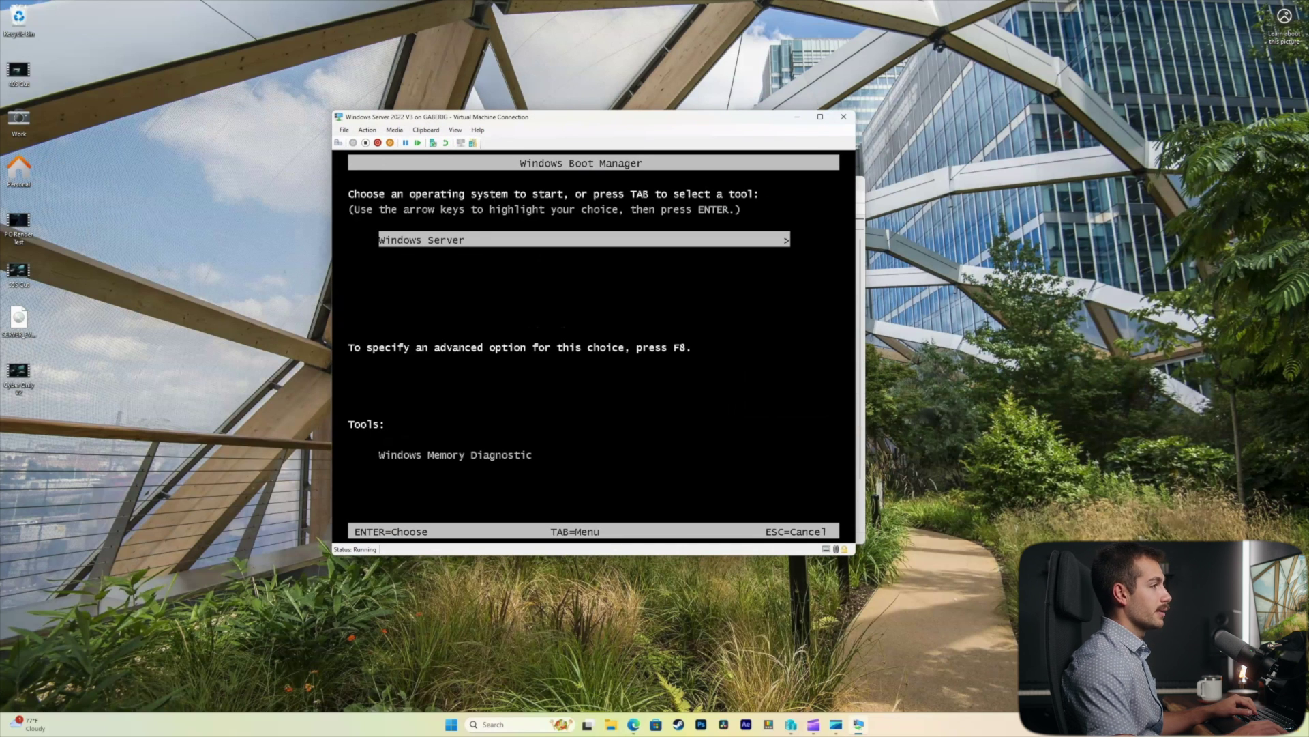
# Step: Open the advanced boot options for Windows Server and boot into Safe Mode
pyautogui.press('F8')
pyautogui.press('Down')
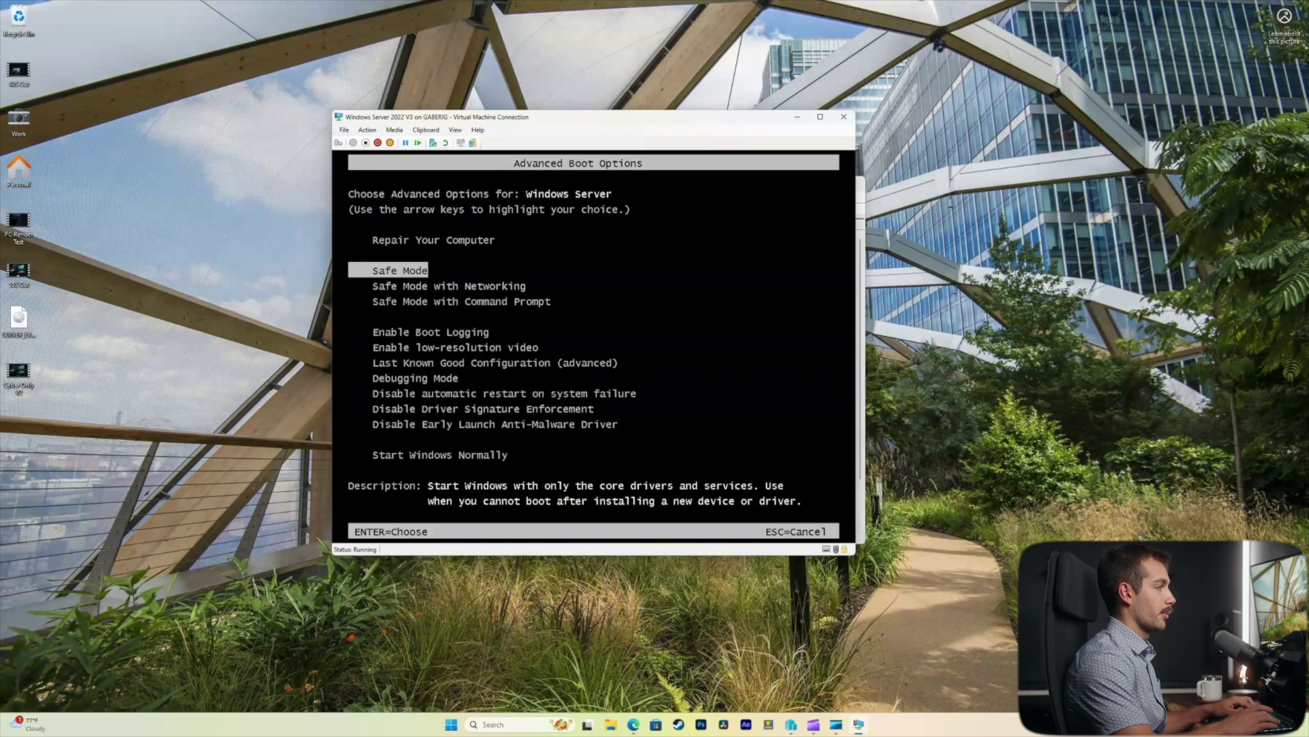
pyautogui.press('Return')
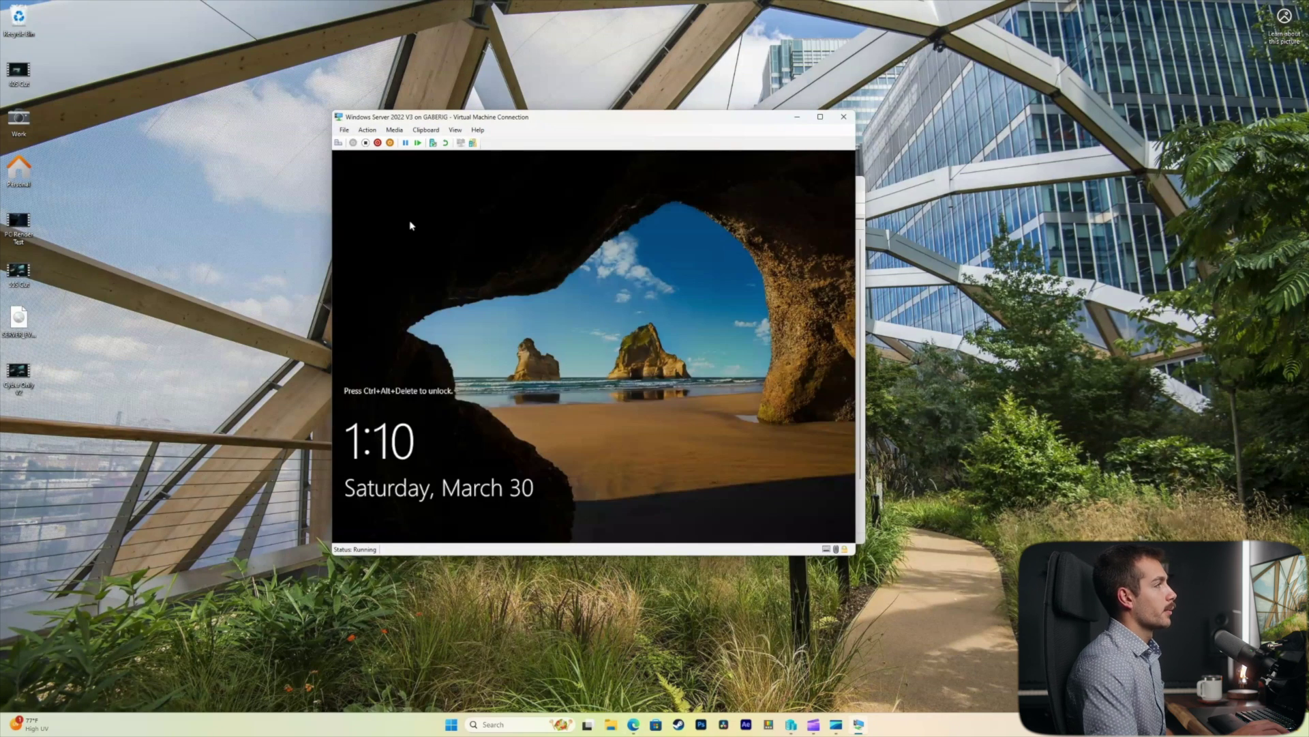
# Step: Unlock the Safe Mode lock screen and sign in as Administrator with the account password
pyautogui.click(339, 144)
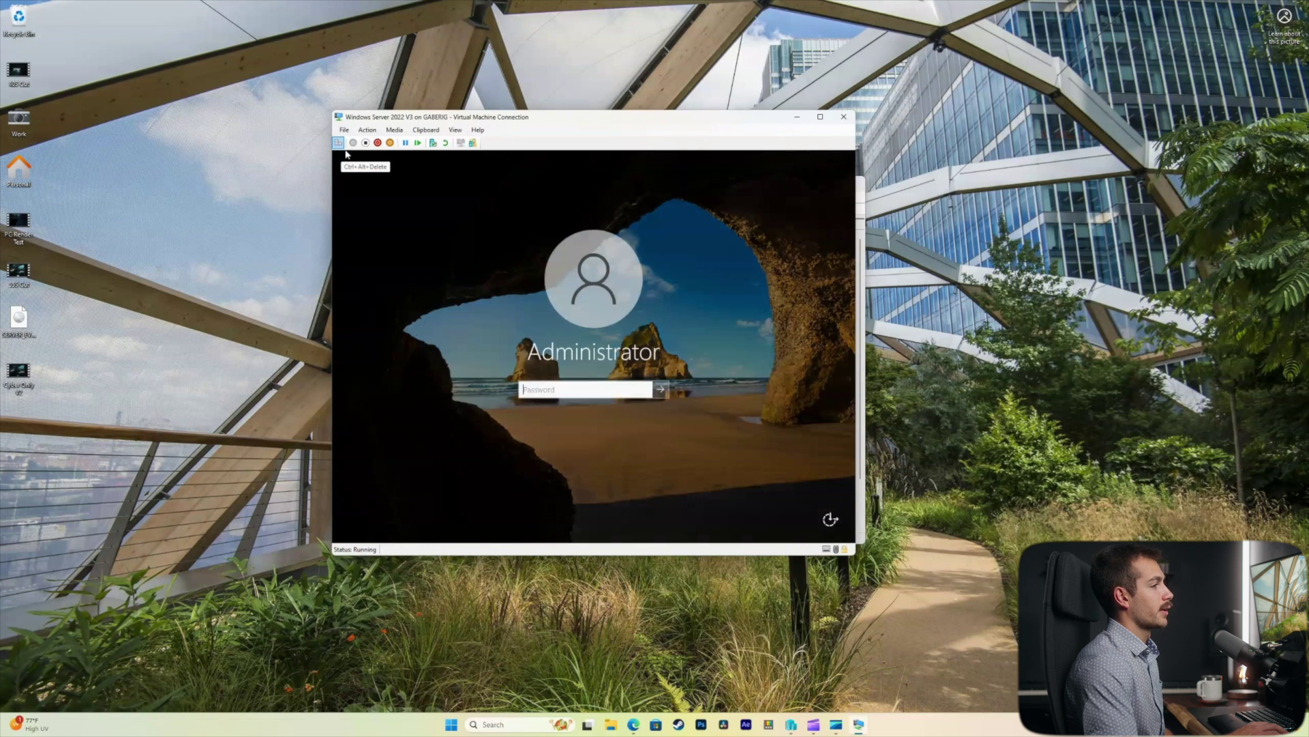
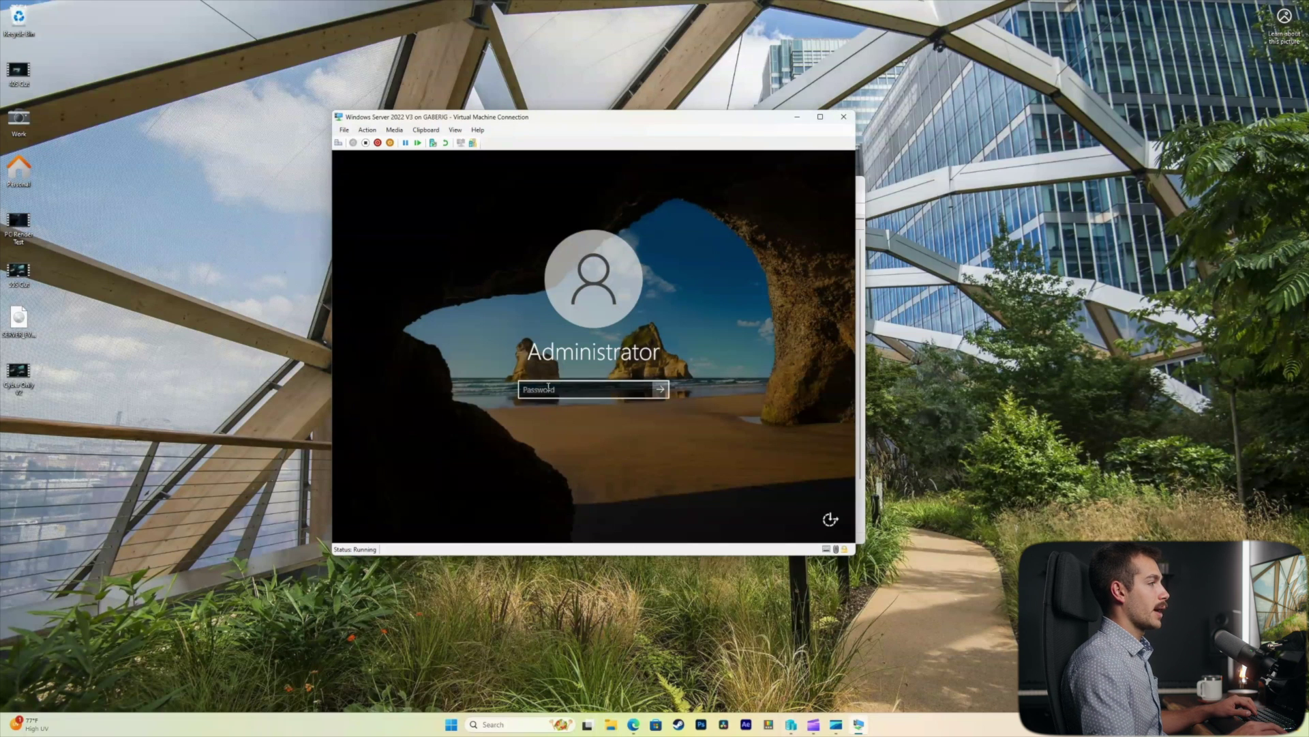
pyautogui.write('******')
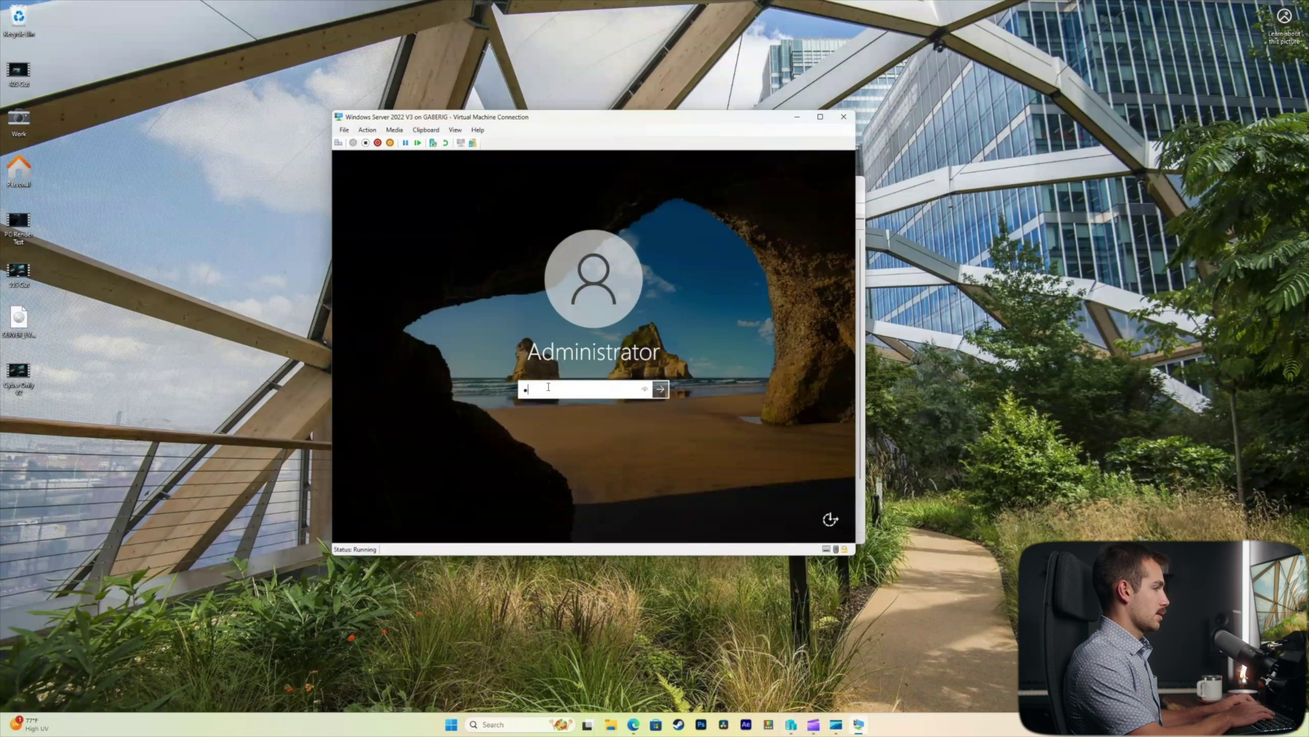
pyautogui.write('**')
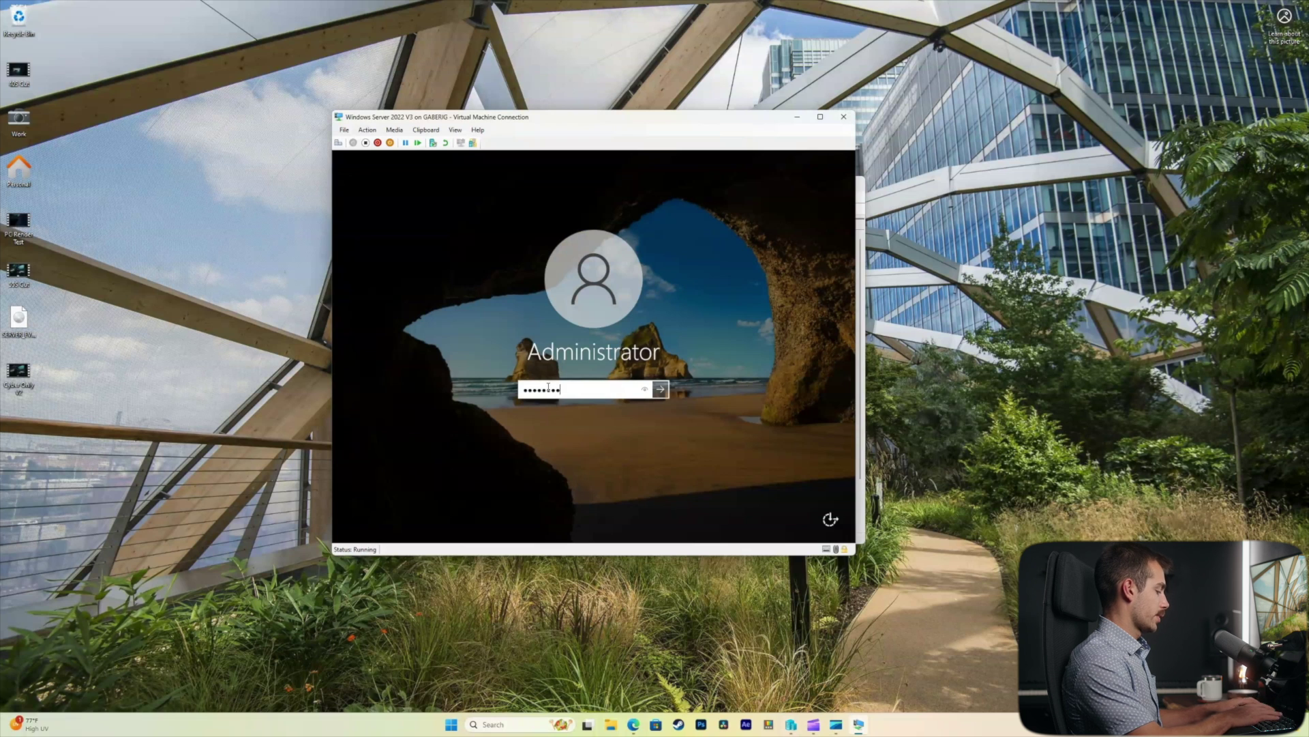
pyautogui.press('Return')
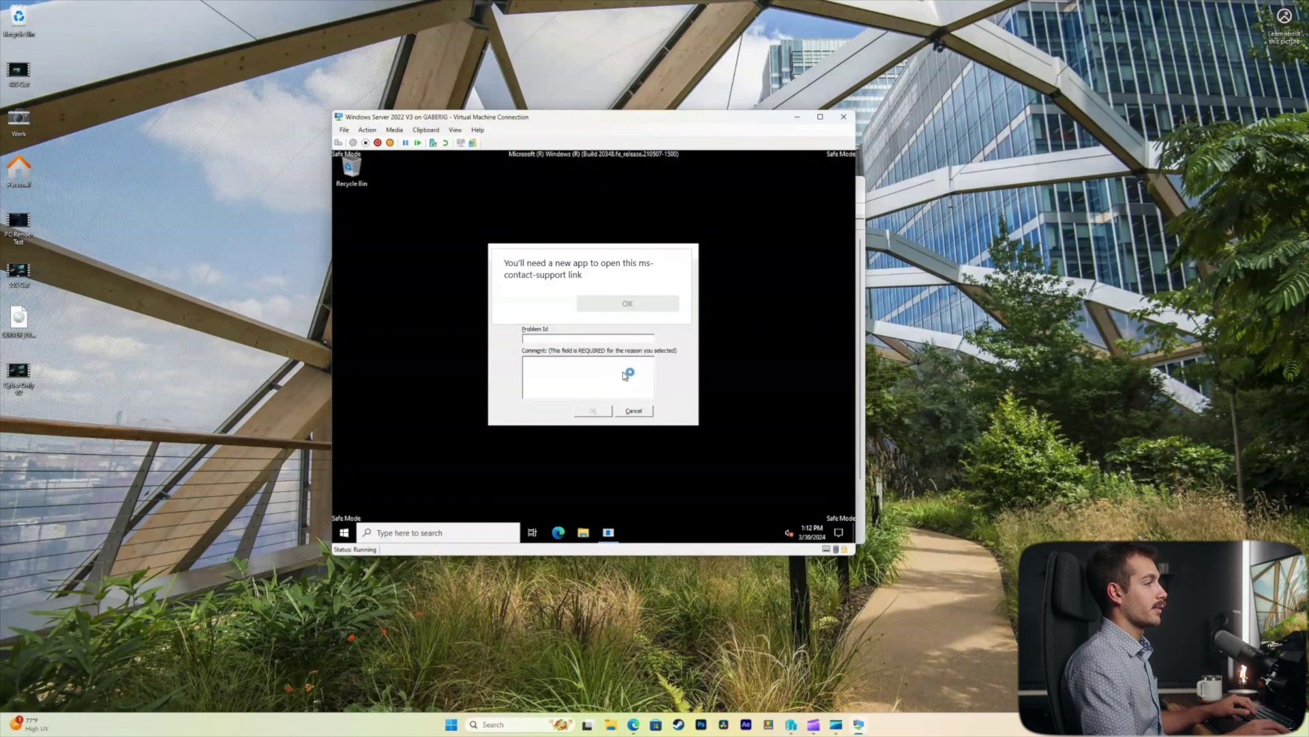
# Step: Cancel the shutdown reason dialog on the Safe Mode desktop and restart the server
pyautogui.click(639, 410)
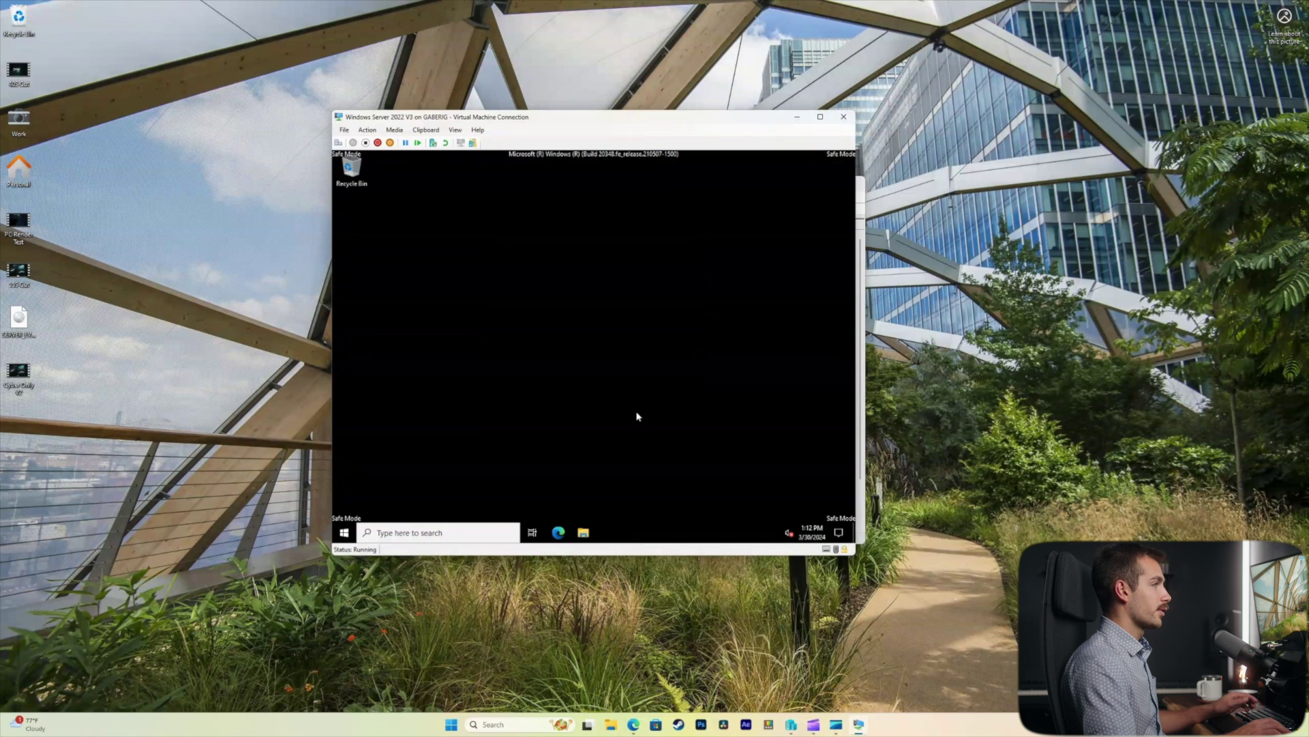
pyautogui.click(344, 532)
pyautogui.moveTo(340, 514)
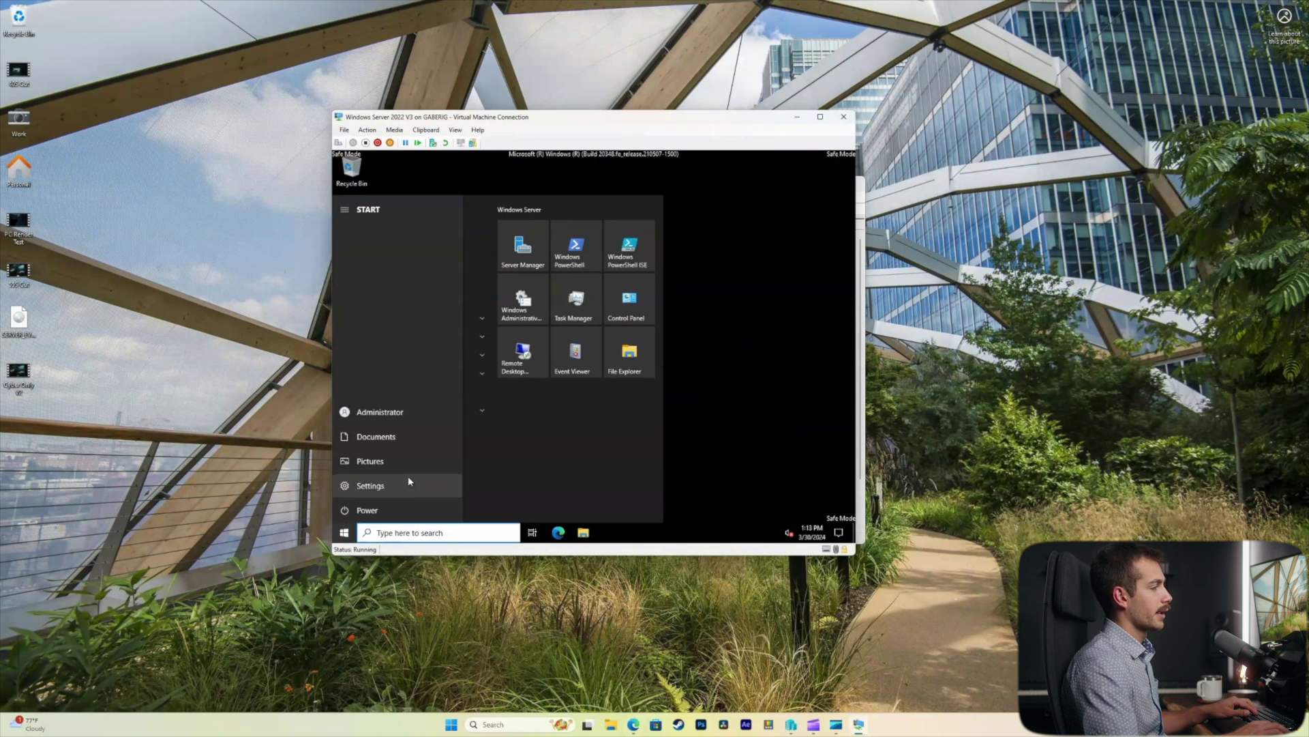
pyautogui.click(359, 510)
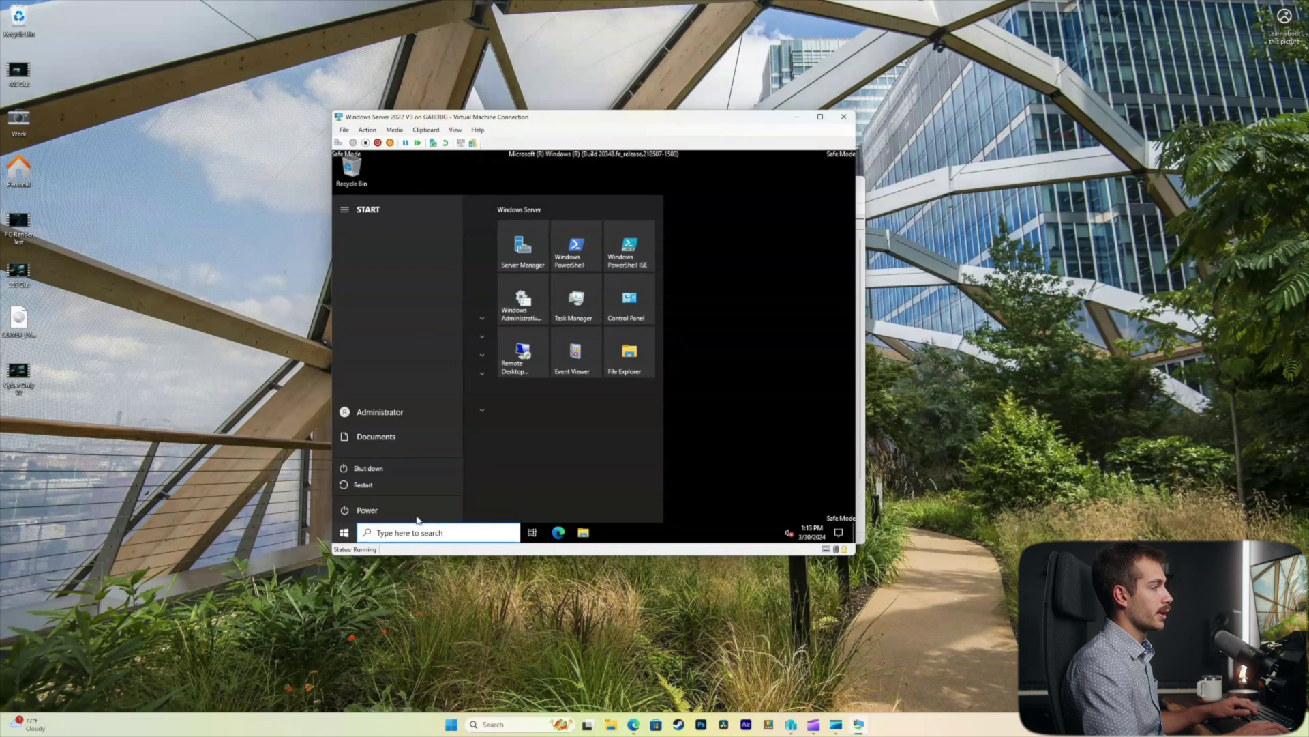
pyautogui.click(363, 484)
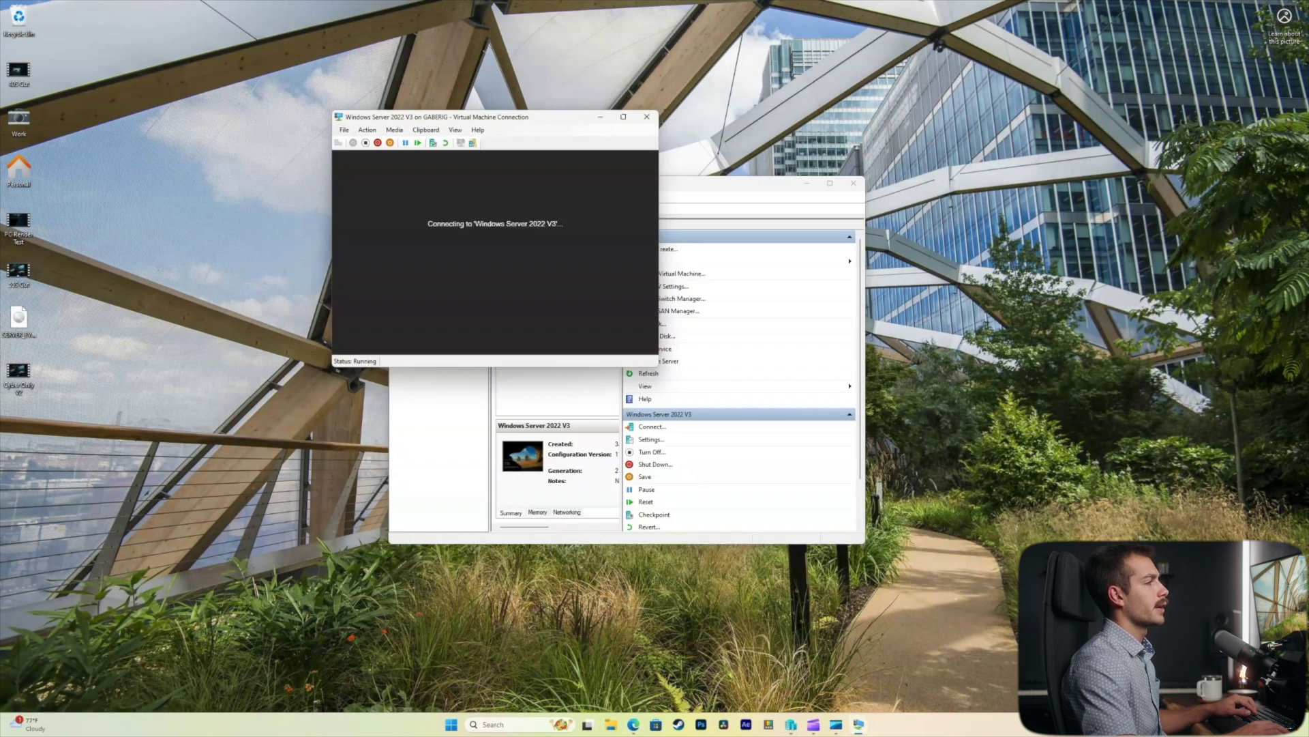
# Step: Enter the Administrator password to sign in to the restarted server
pyautogui.write('•••••••')
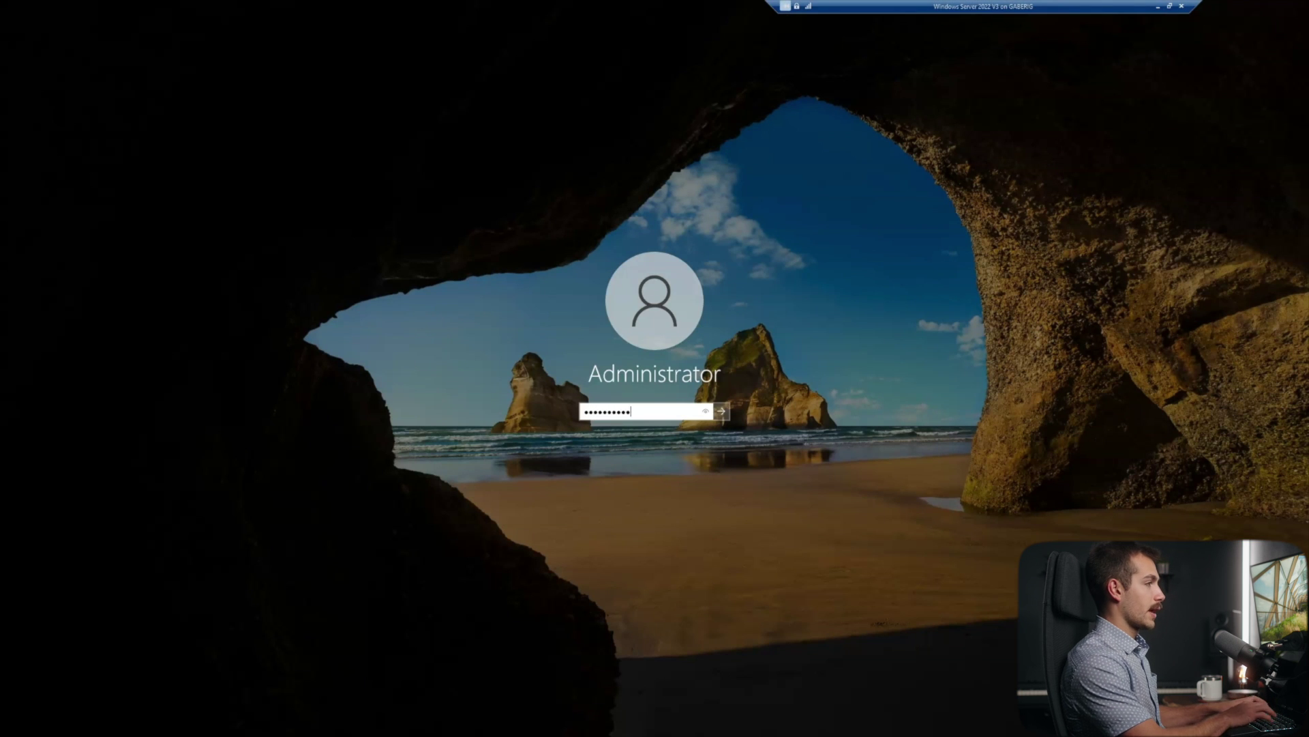
pyautogui.press('Return')
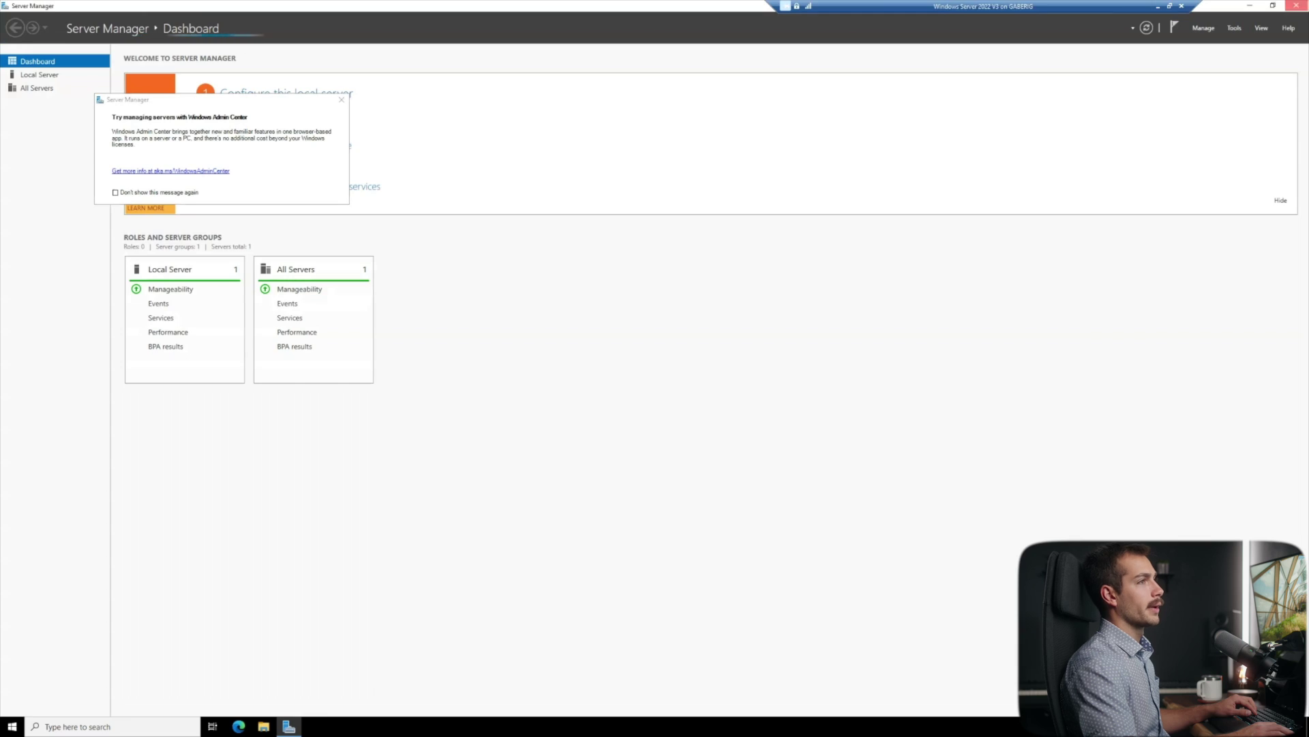